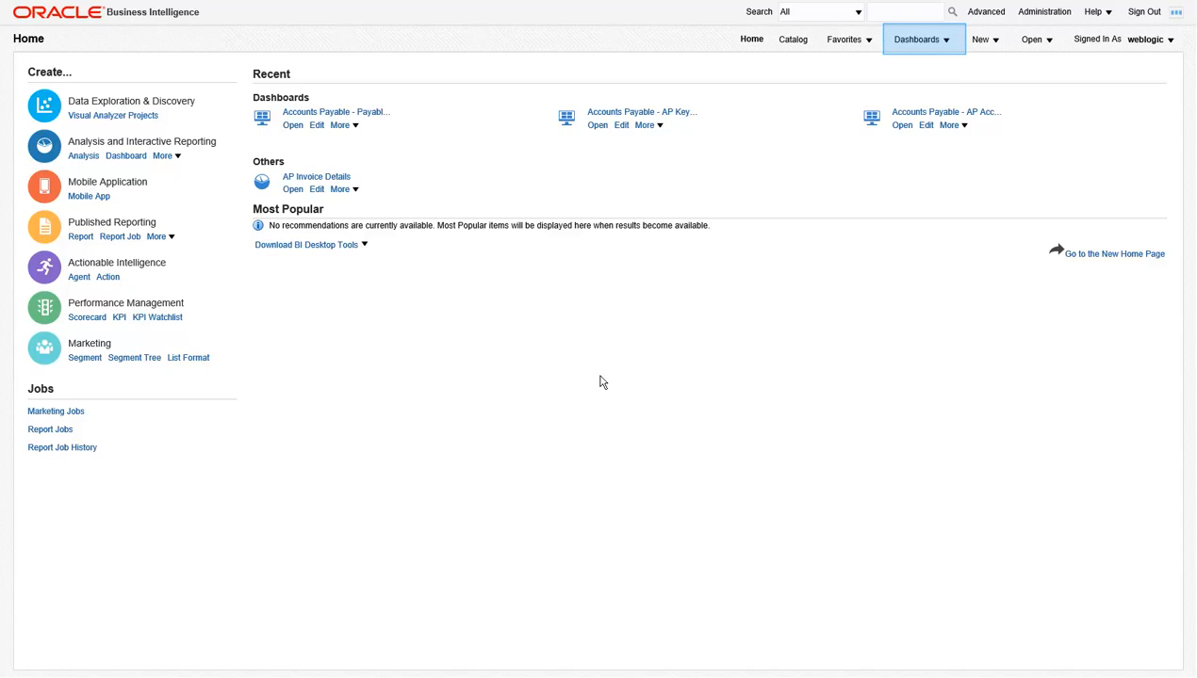
- Open the Accounts Payable dashboard and select quarters 2008-Q1 through 2008-Q4 for the Quarter prompt
left_click(944, 43)
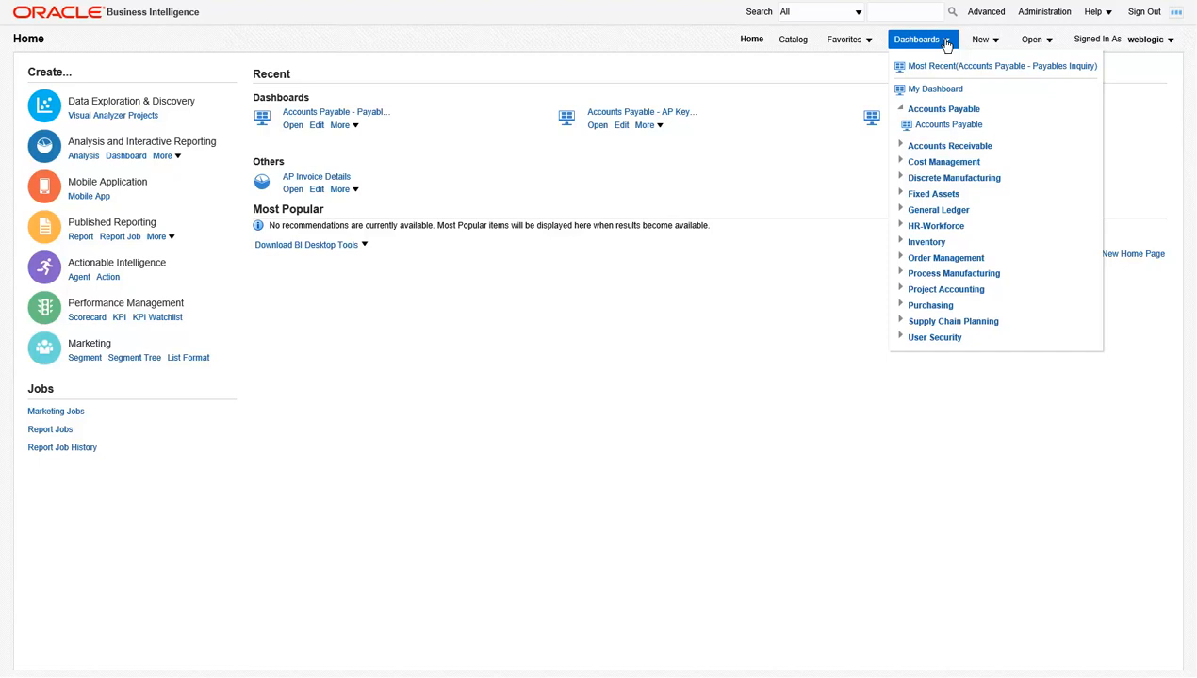
left_click(938, 125)
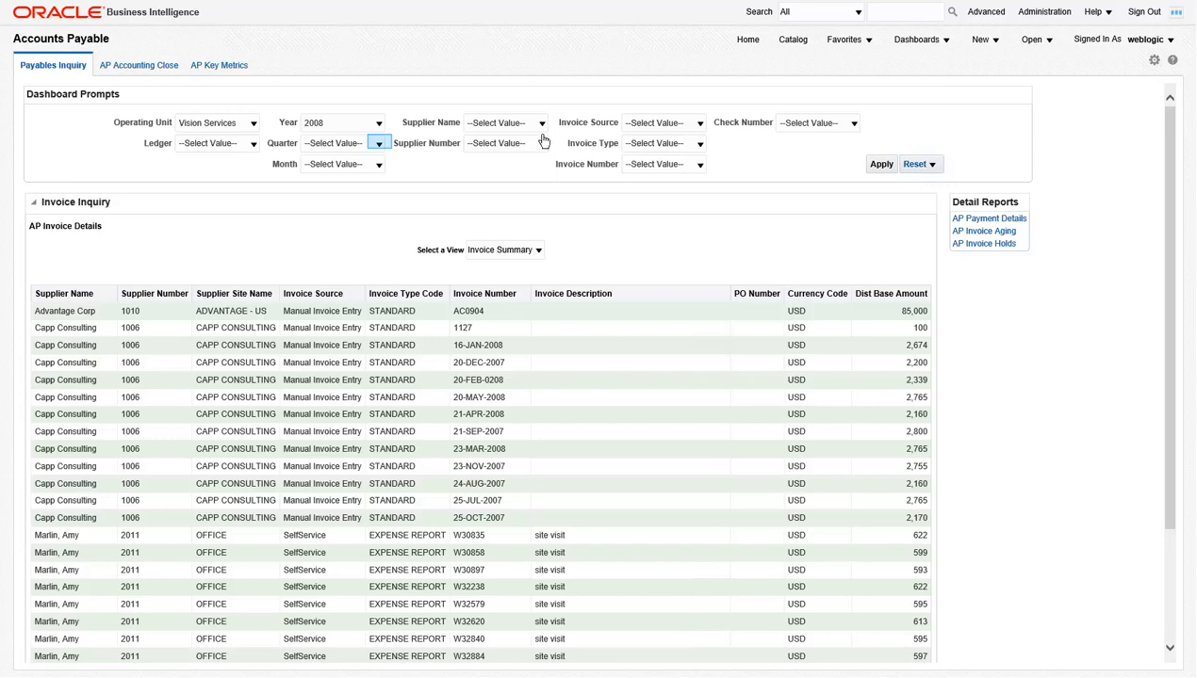
left_click(379, 144)
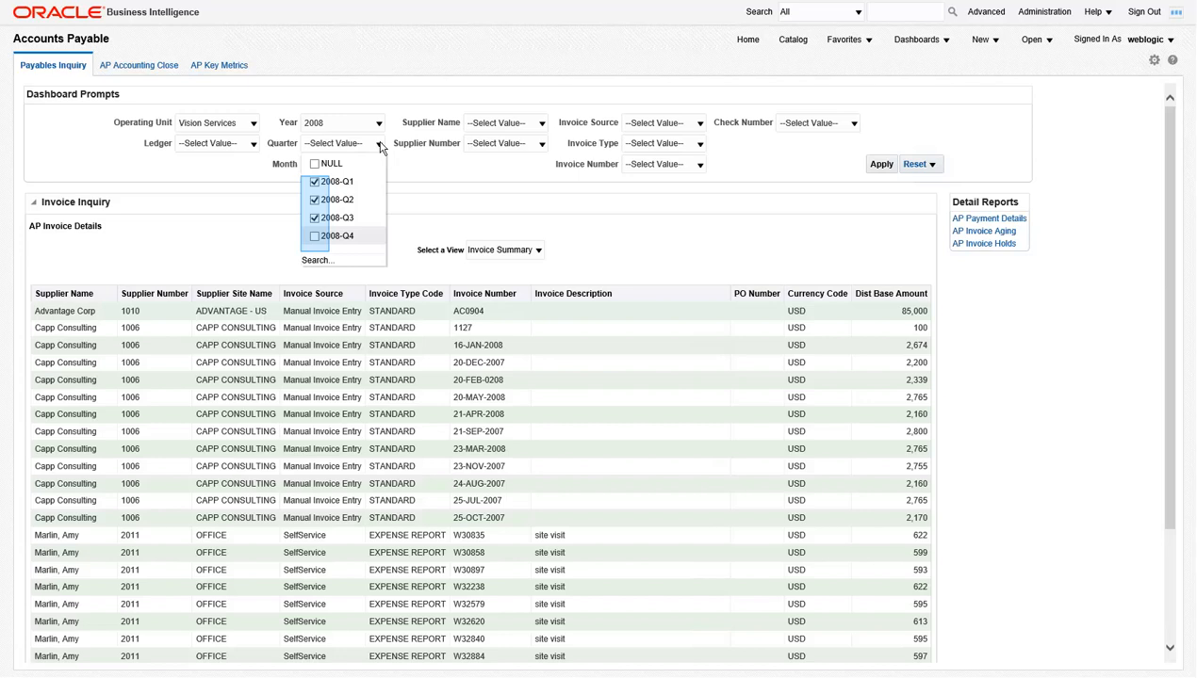
left_click(316, 237)
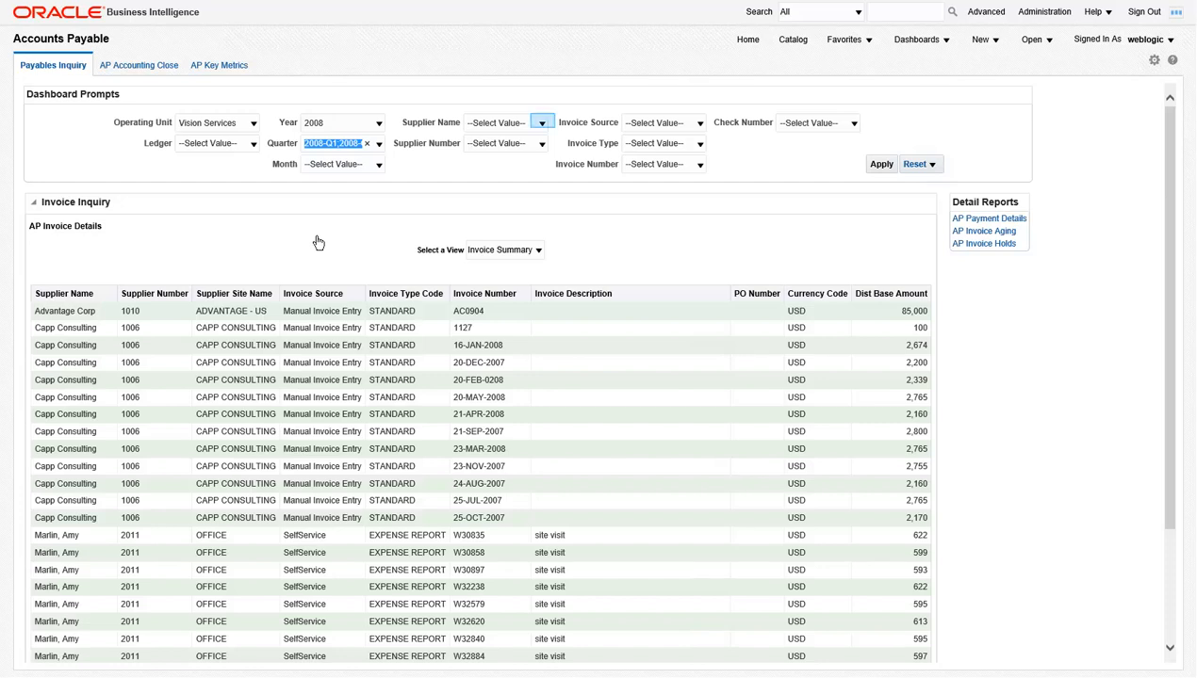
- Search the Supplier Name prompt values for names starting with A and add all matches to the selected suppliers
left_click(542, 123)
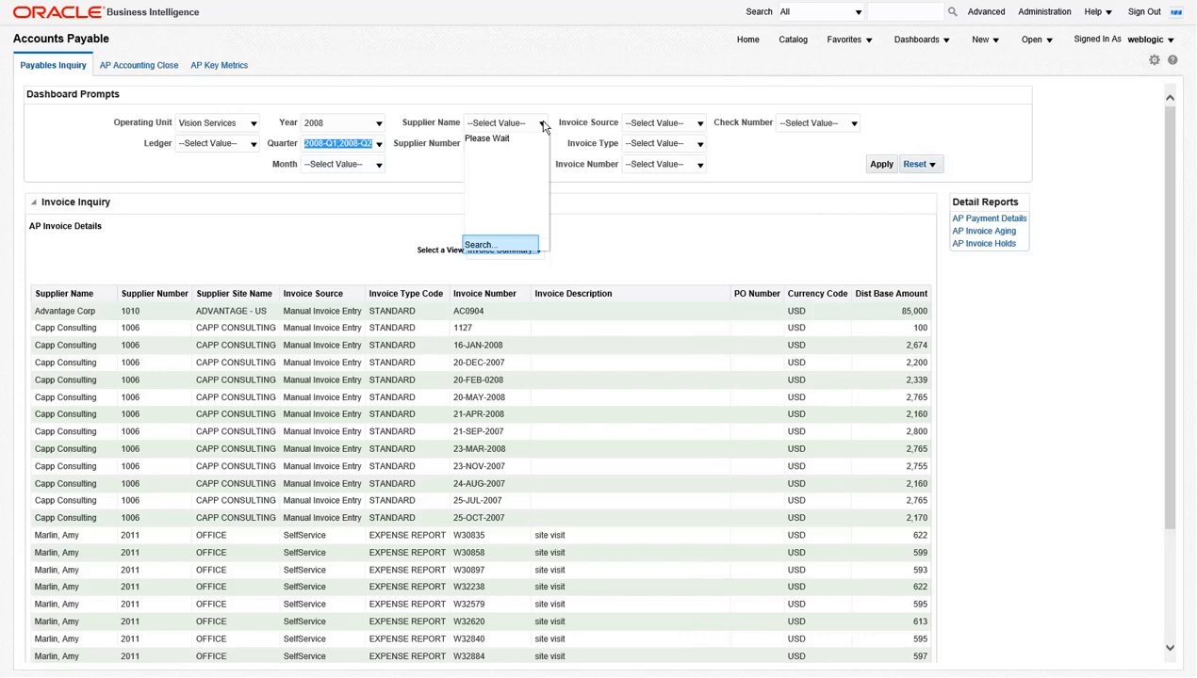
left_click(476, 244)
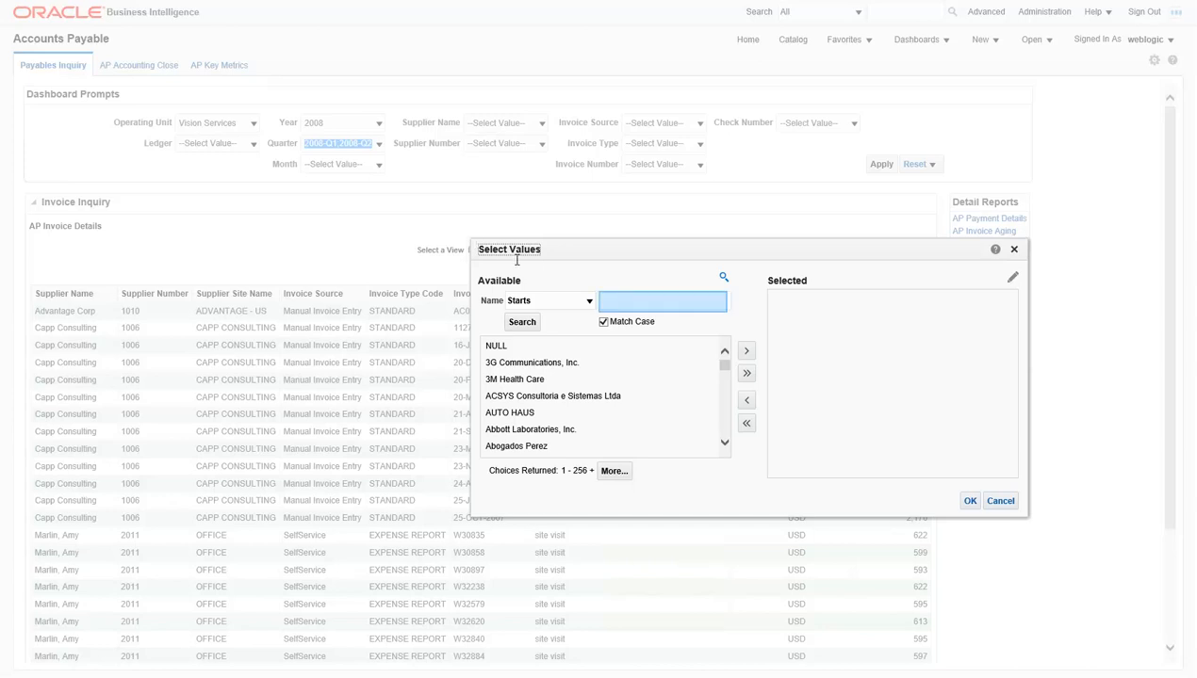
type("A")
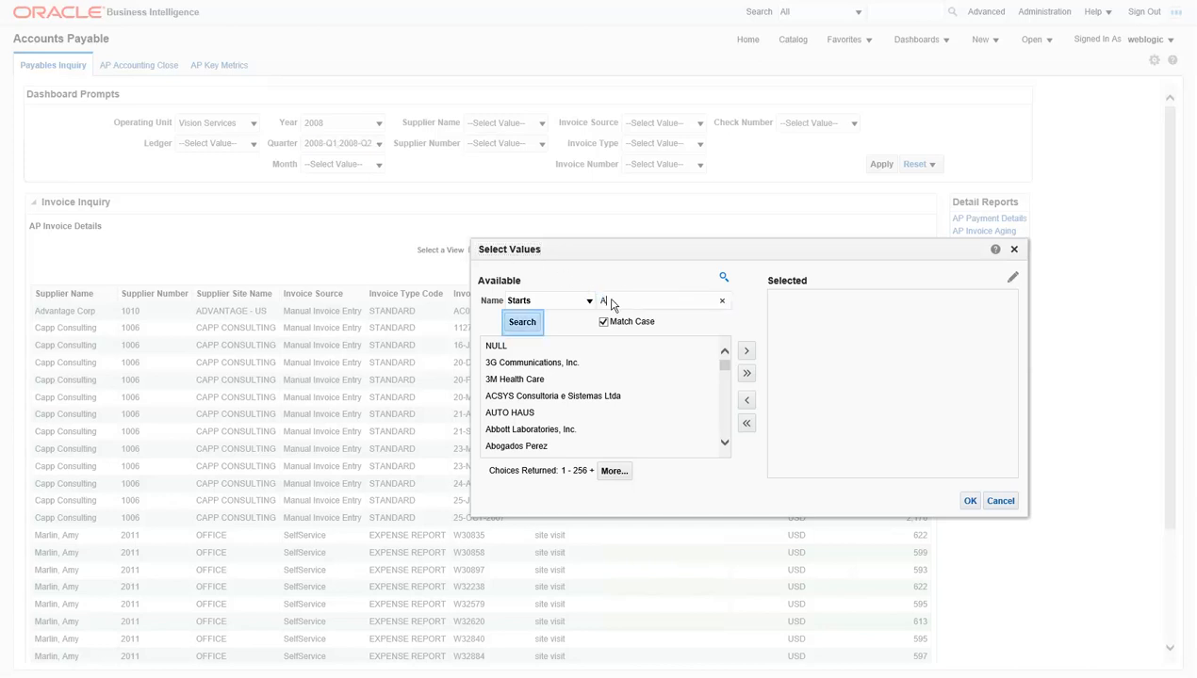
left_click(524, 322)
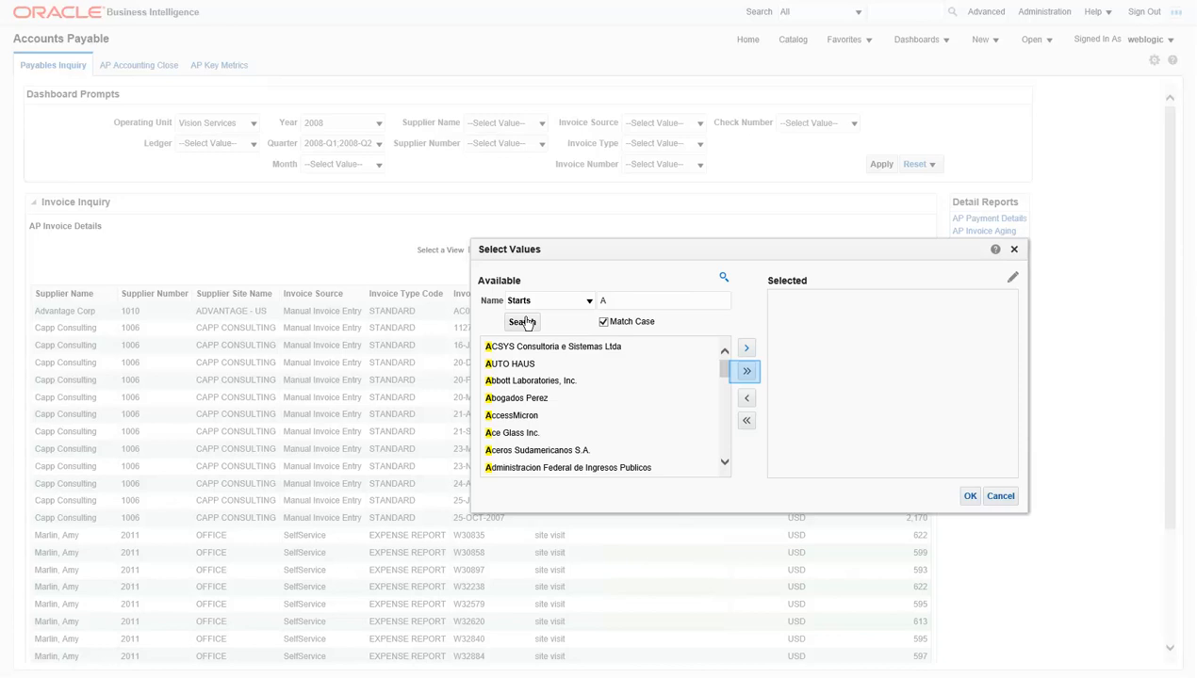
left_click(748, 372)
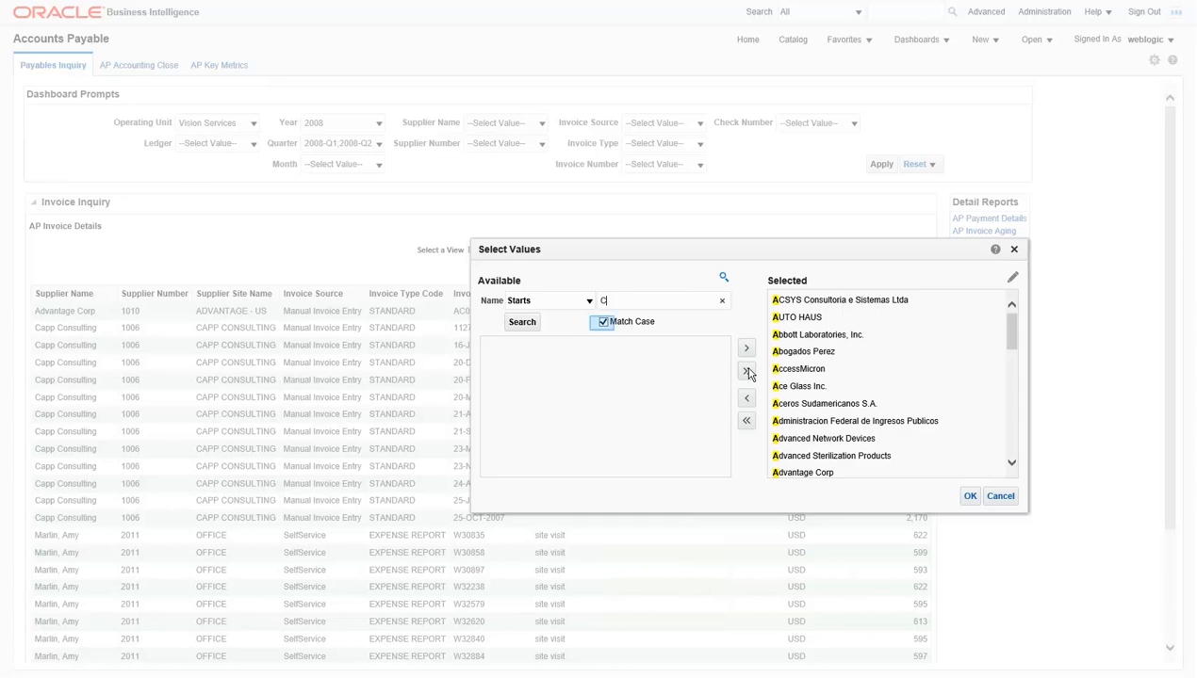
- Search suppliers starting with C without matching case, add Capp Consulting to the selection, and apply the dashboard prompts
left_click(603, 323)
left_click(521, 322)
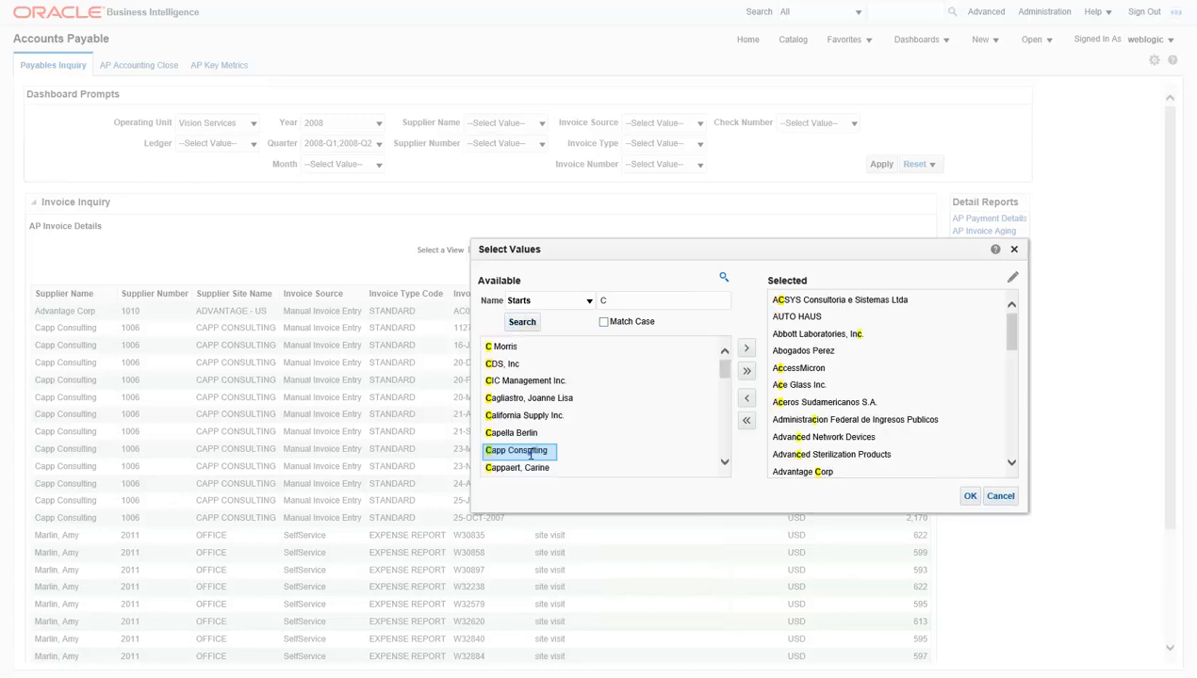
left_click(529, 452)
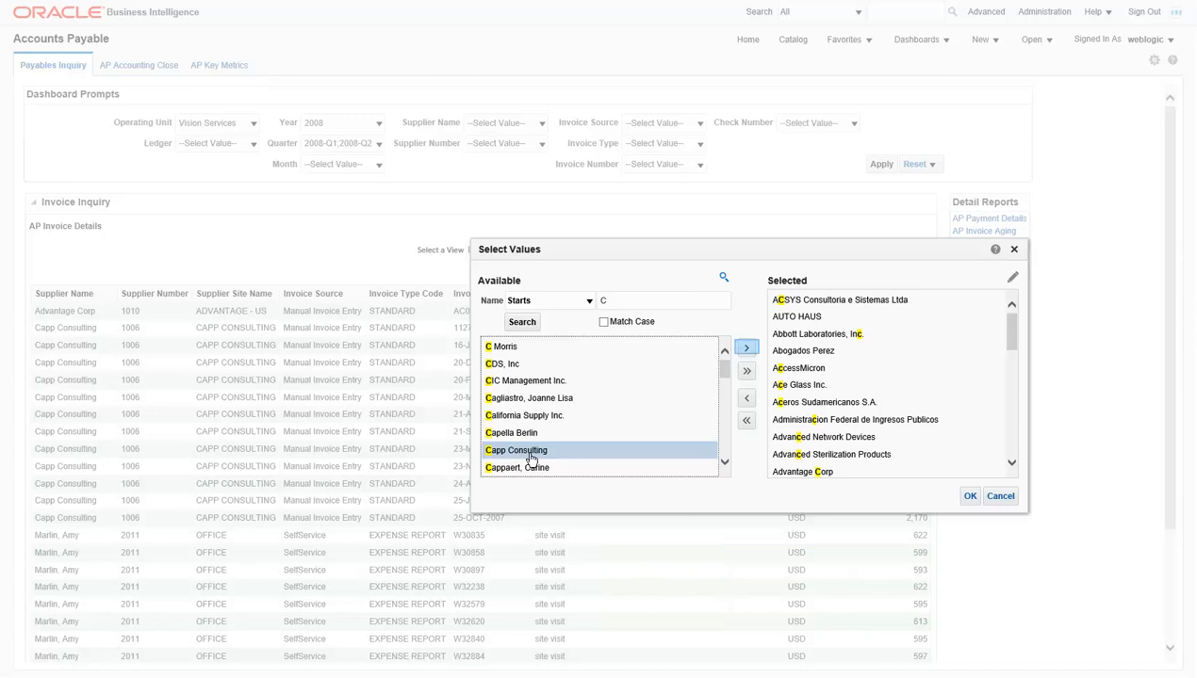
left_click(748, 351)
left_click(967, 496)
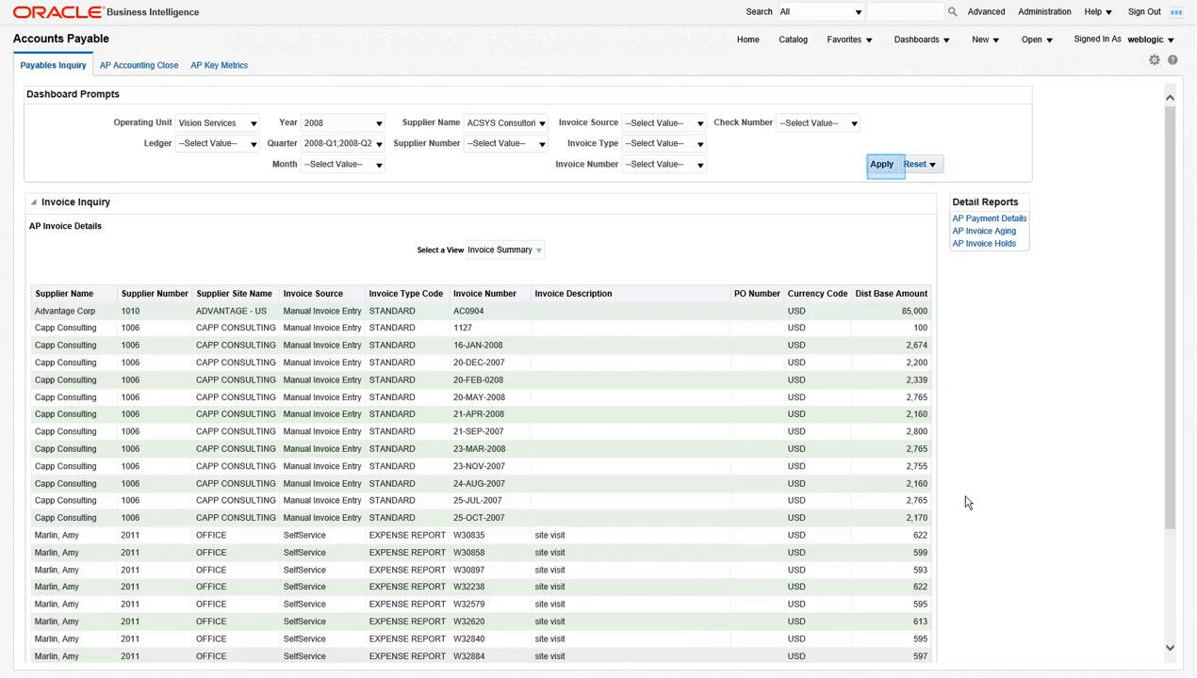
left_click(880, 165)
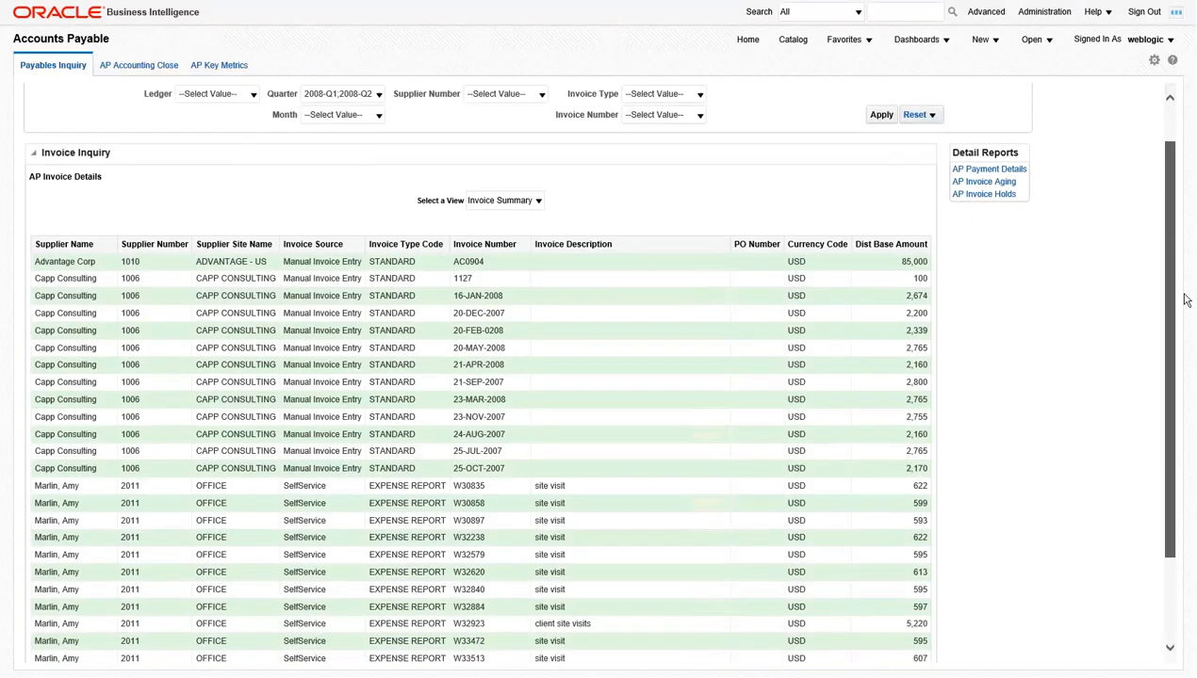
- Page to the next set of rows in the AP Invoice Details table and display all rows at once
scroll(1182, 296, "down", 3)
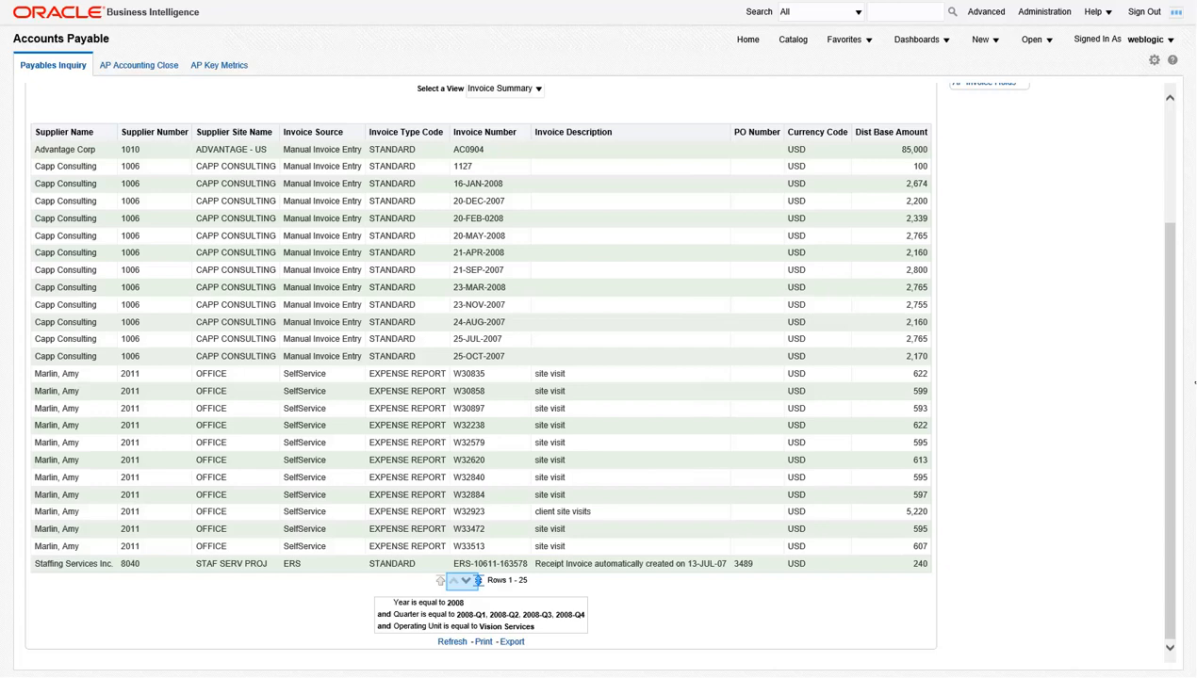
left_click(464, 581)
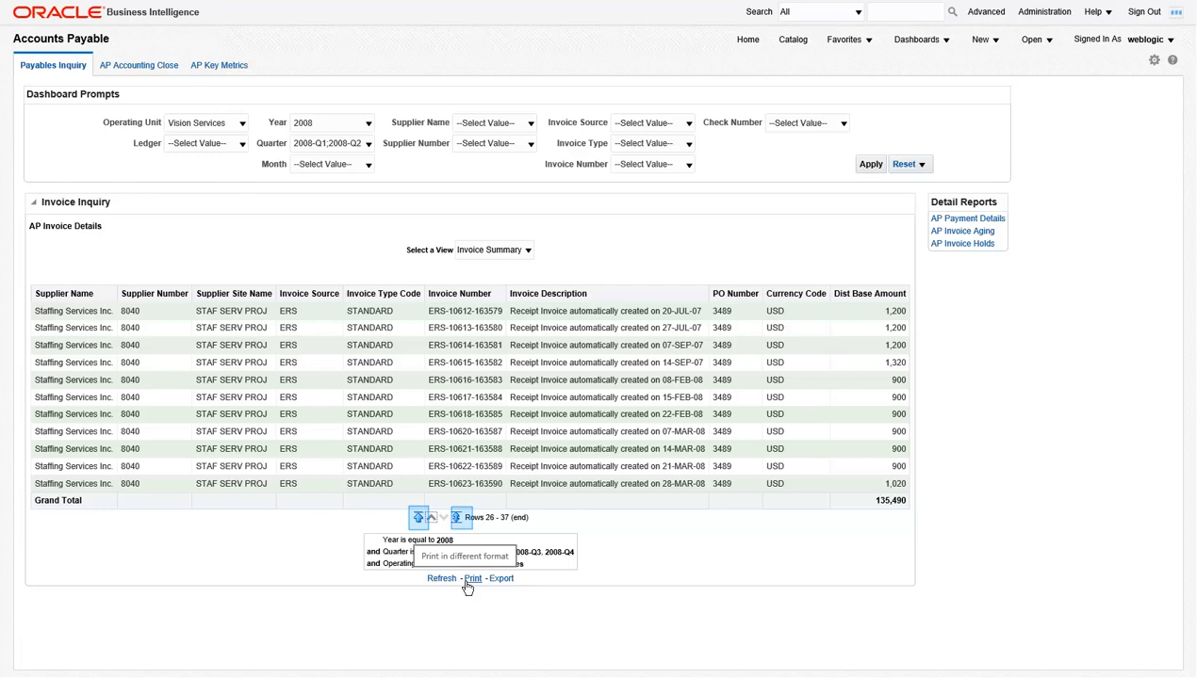
left_click(461, 519)
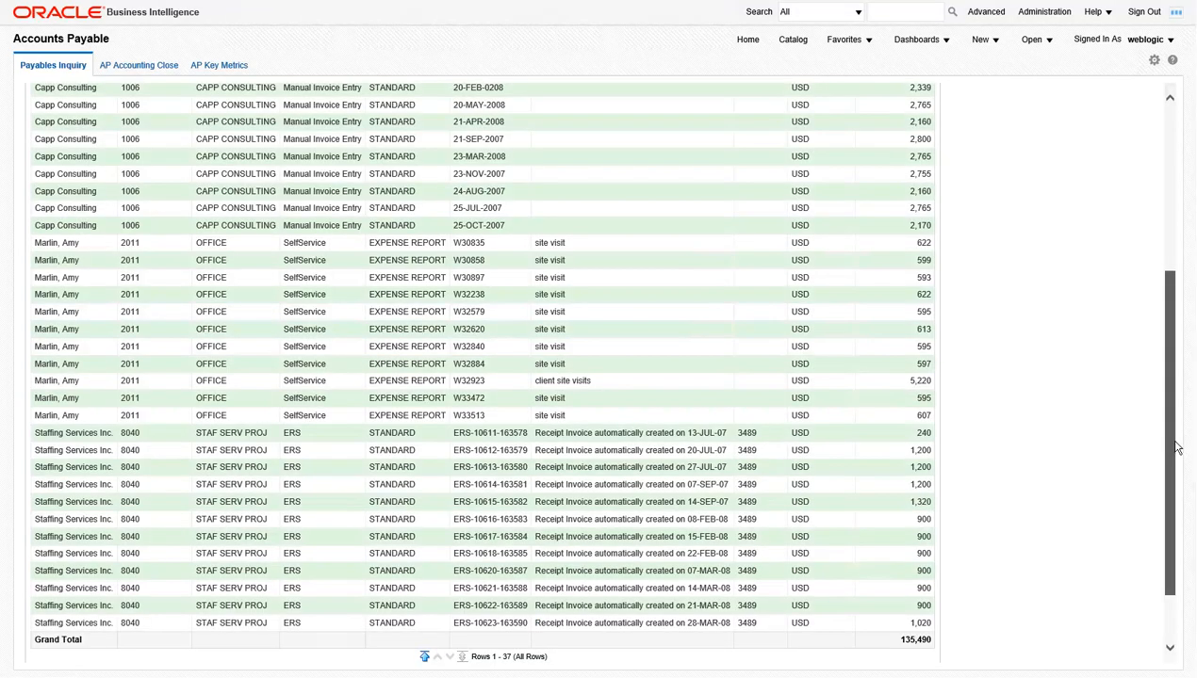
left_click_drag(1180, 452, 1180, 224)
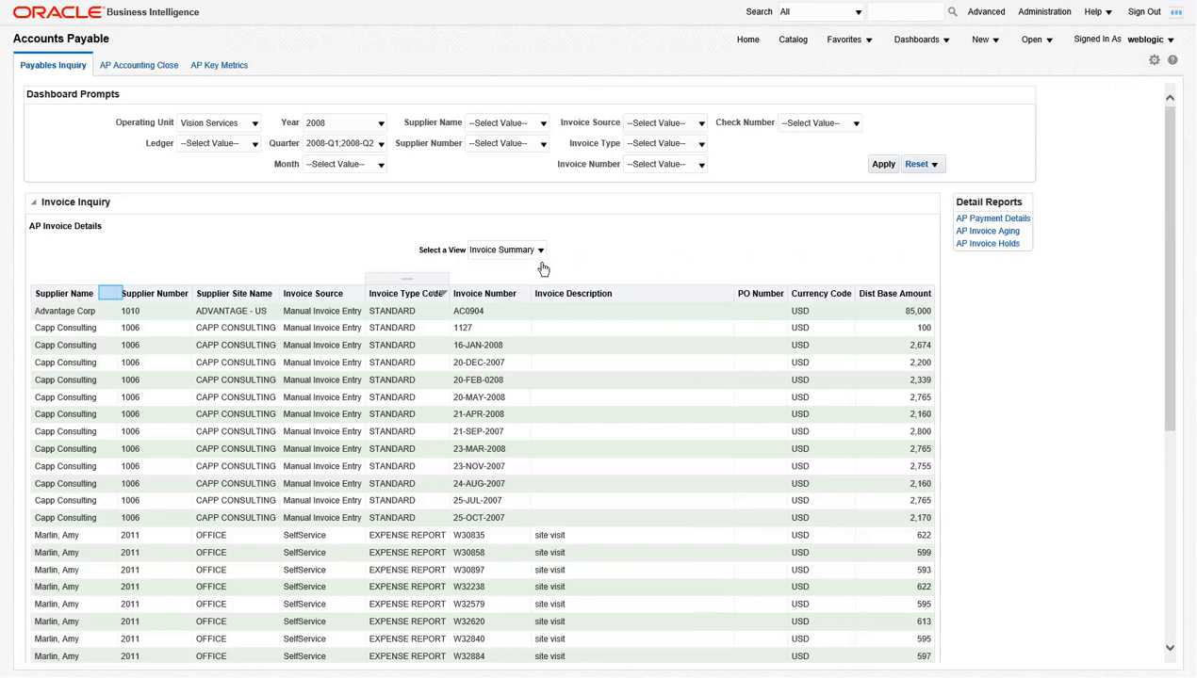
- Sort the invoice table by Supplier Name in descending order and exclude the Invoice Source column
left_click(109, 296)
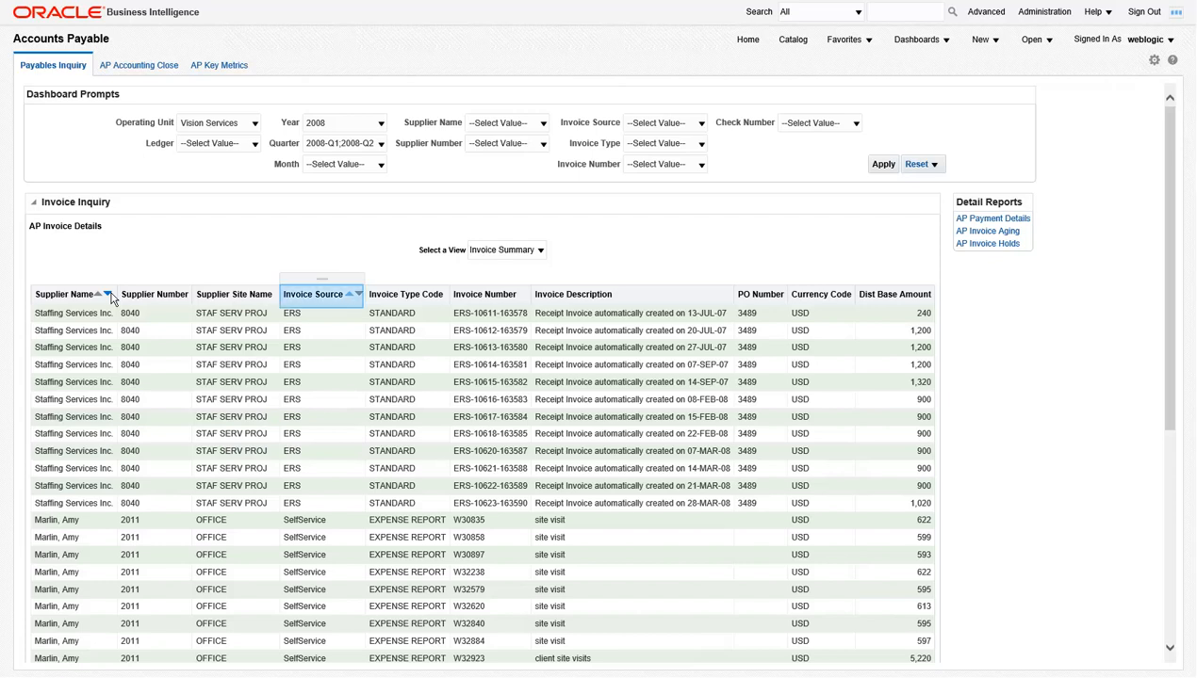
left_click(317, 299)
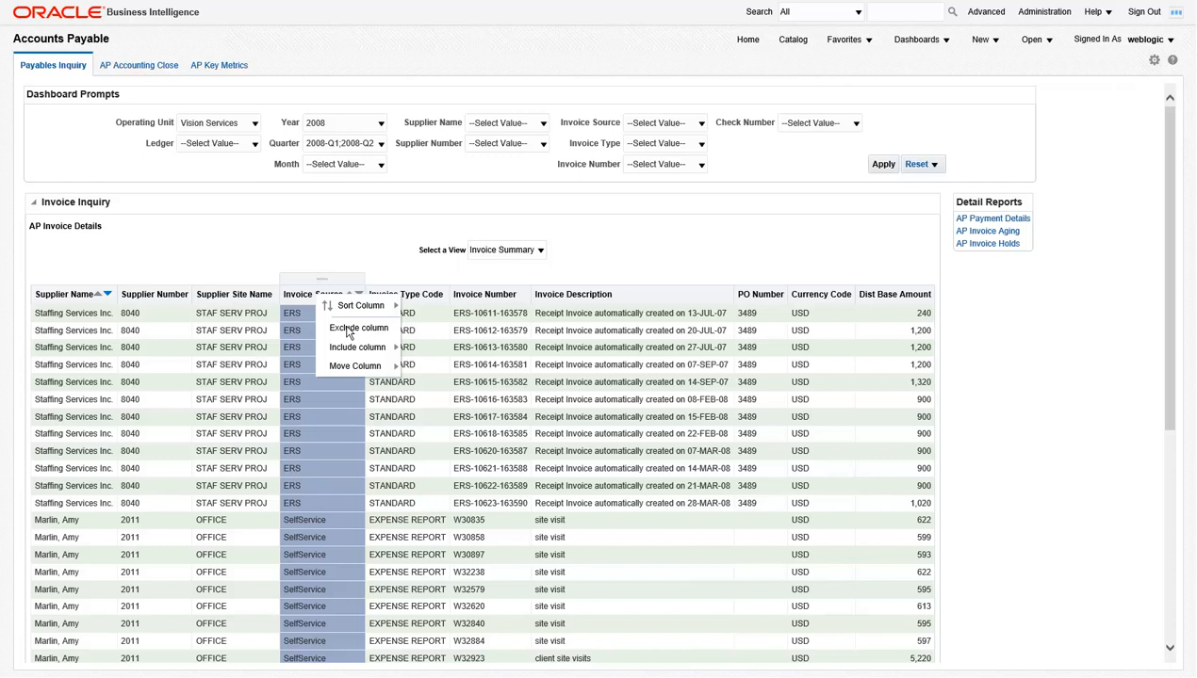
left_click(347, 330)
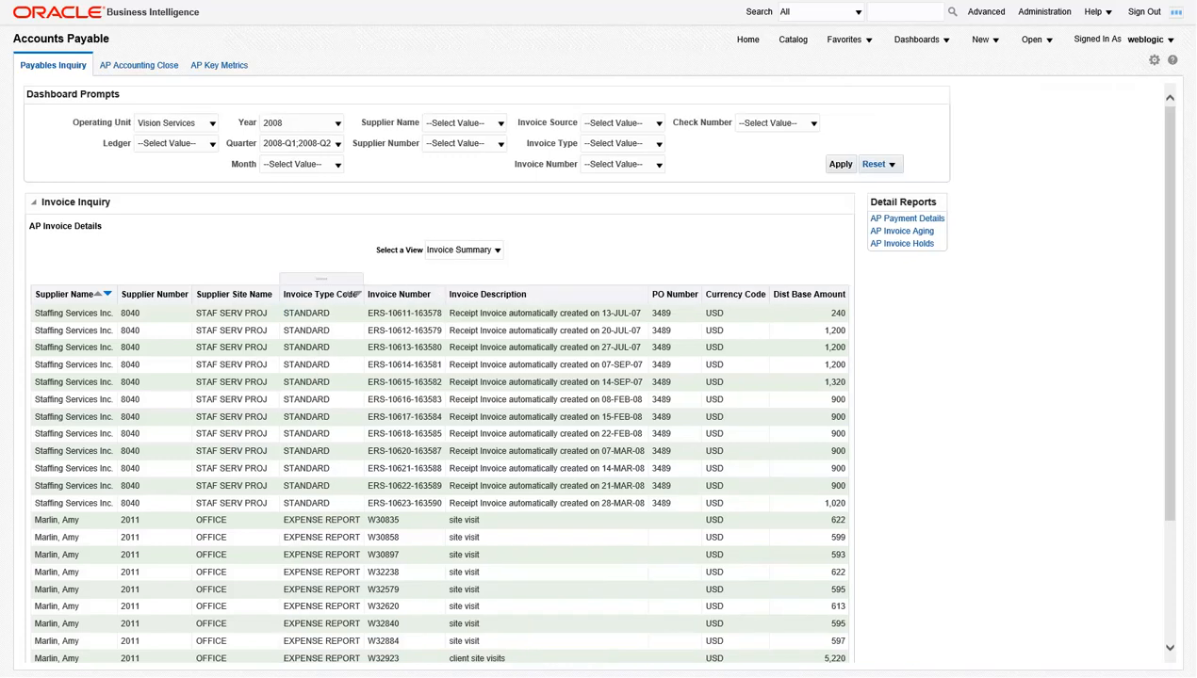
- Include the Invoice Source column in the invoice table again, next to Invoice Type Code
left_click(332, 295)
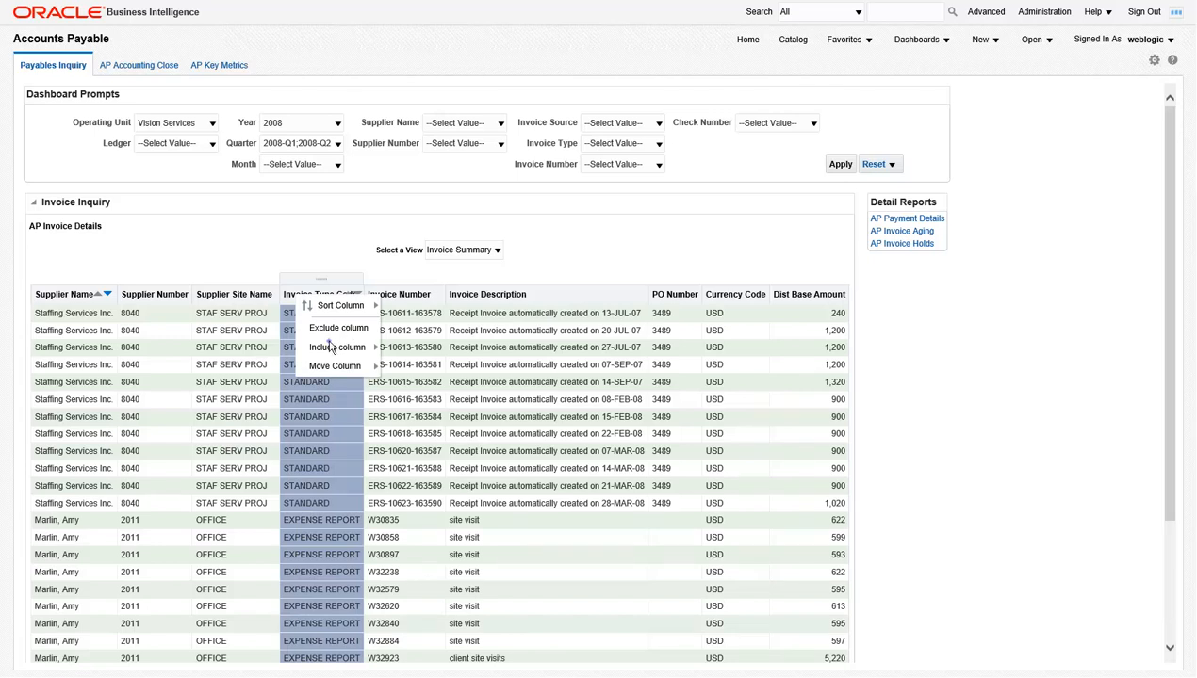
mouse_move(330, 347)
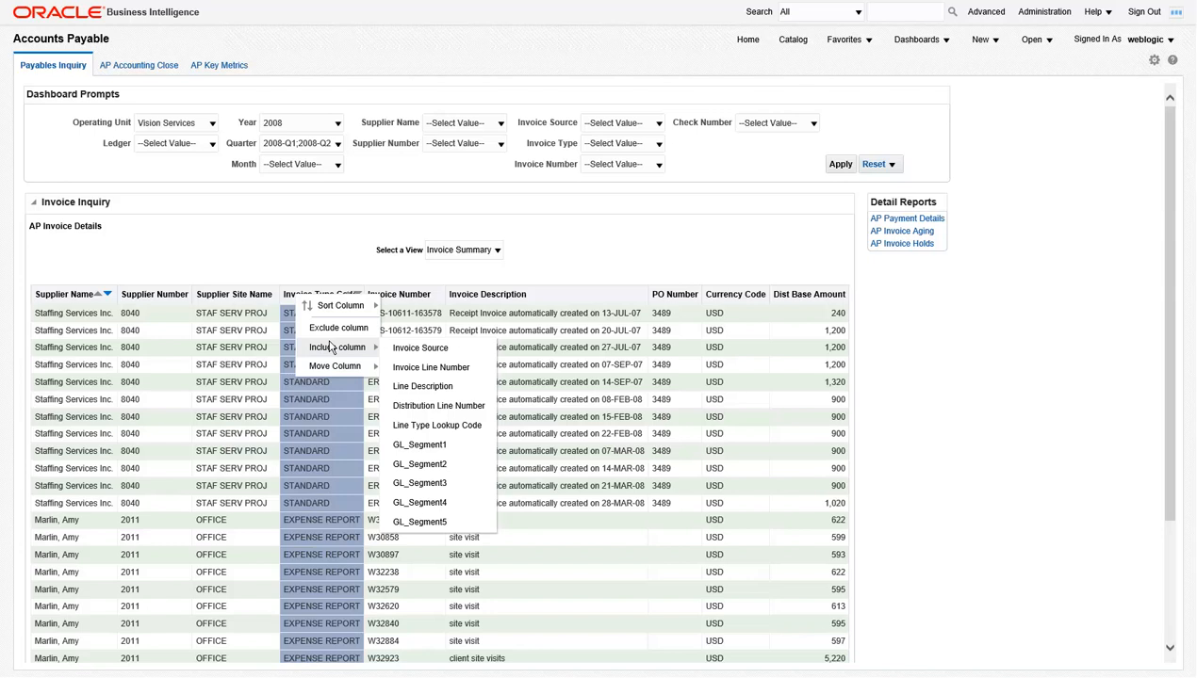
left_click(416, 351)
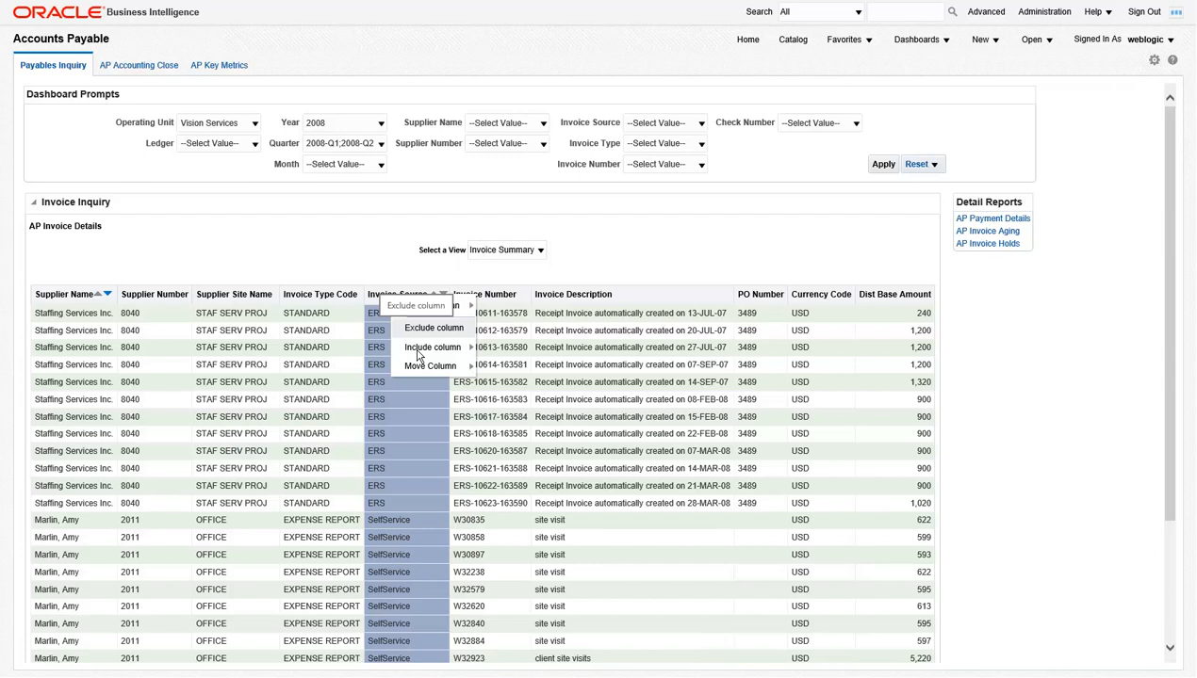
- Move the Invoice Source column to the table prompts and choose Manual Invoice Entry as its value
mouse_move(415, 368)
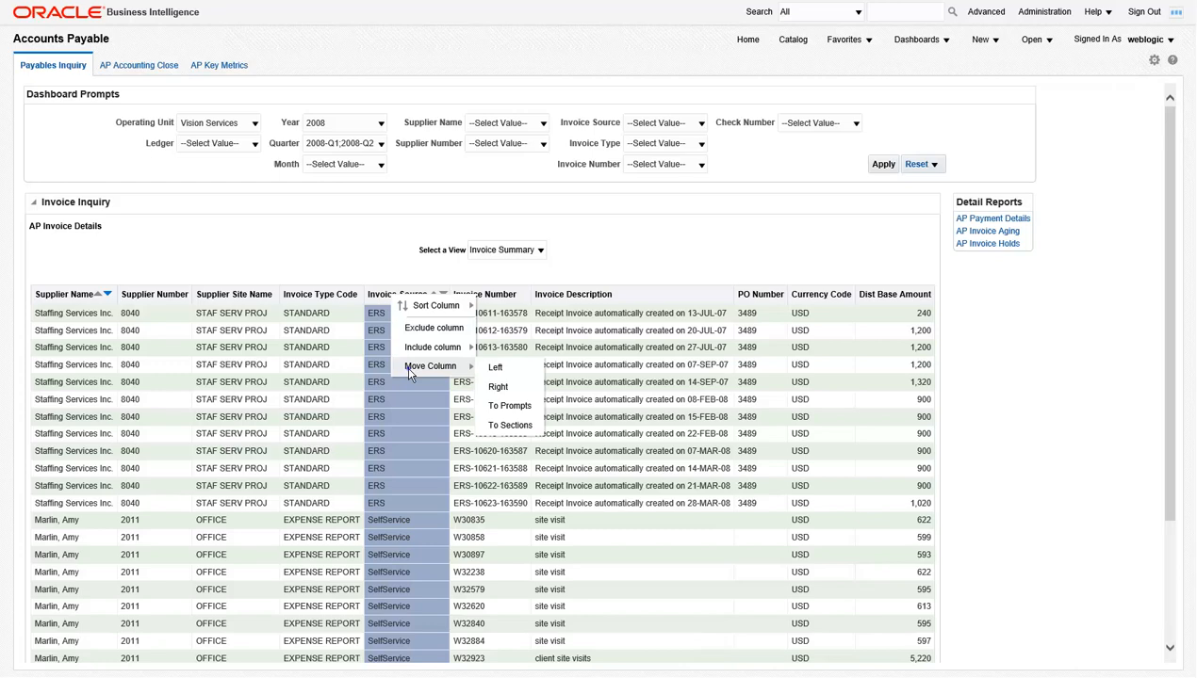
left_click(509, 406)
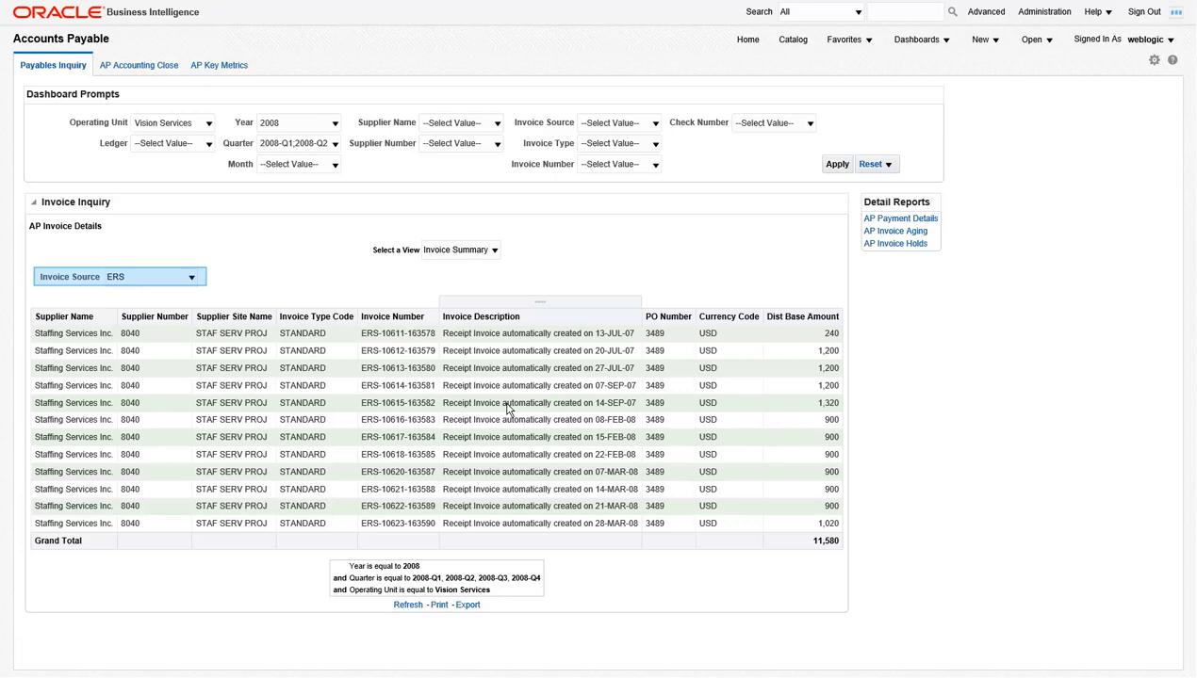
left_click(192, 276)
left_click(163, 287)
- Move Invoice Source from the prompts to sections and look through the sectioned invoice tables
right_click(99, 277)
mouse_move(165, 348)
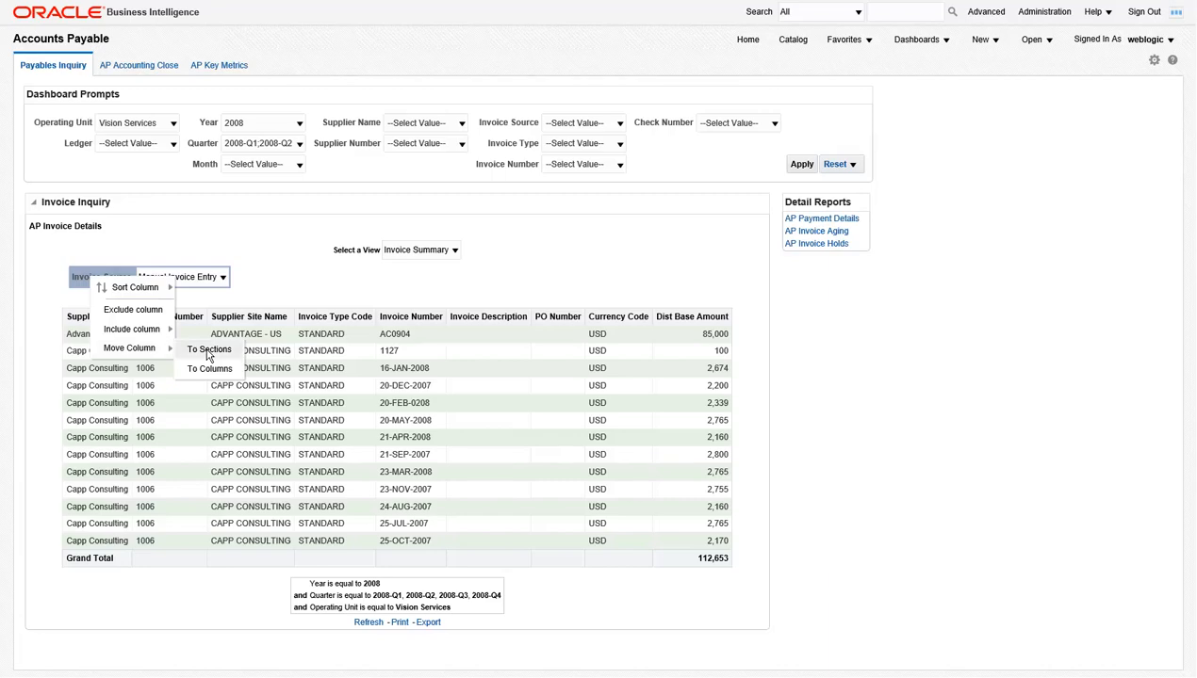
left_click(209, 351)
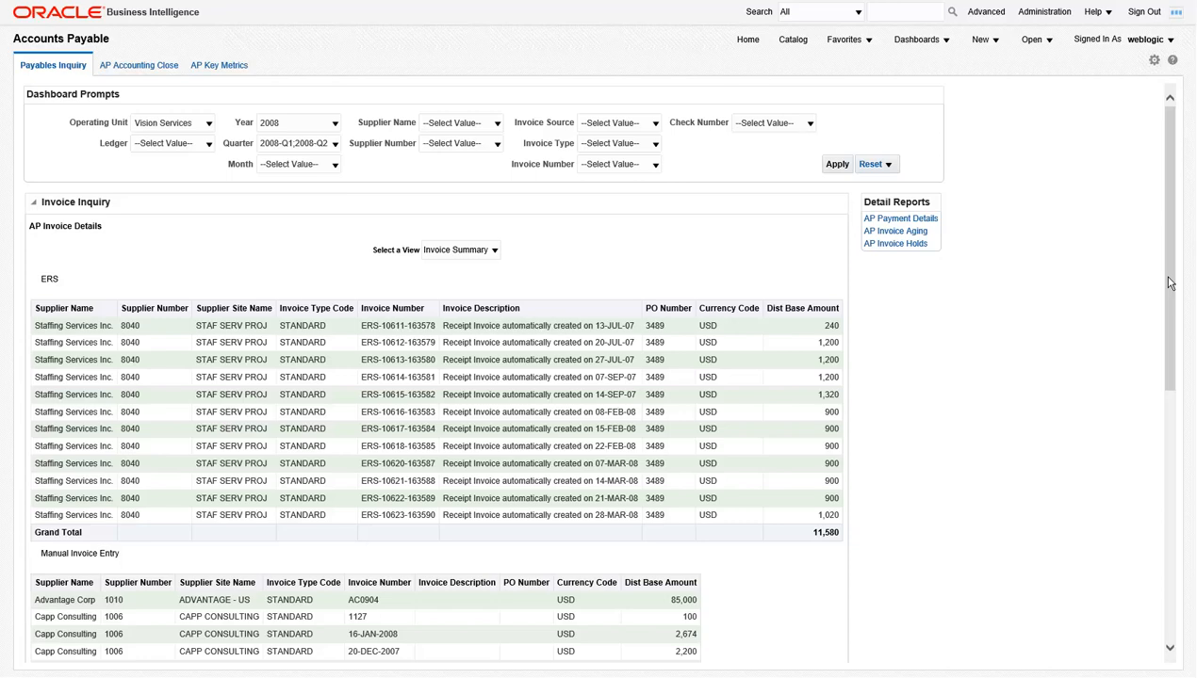
left_click_drag(1168, 282, 1173, 509)
left_click_drag(1169, 372, 1171, 121)
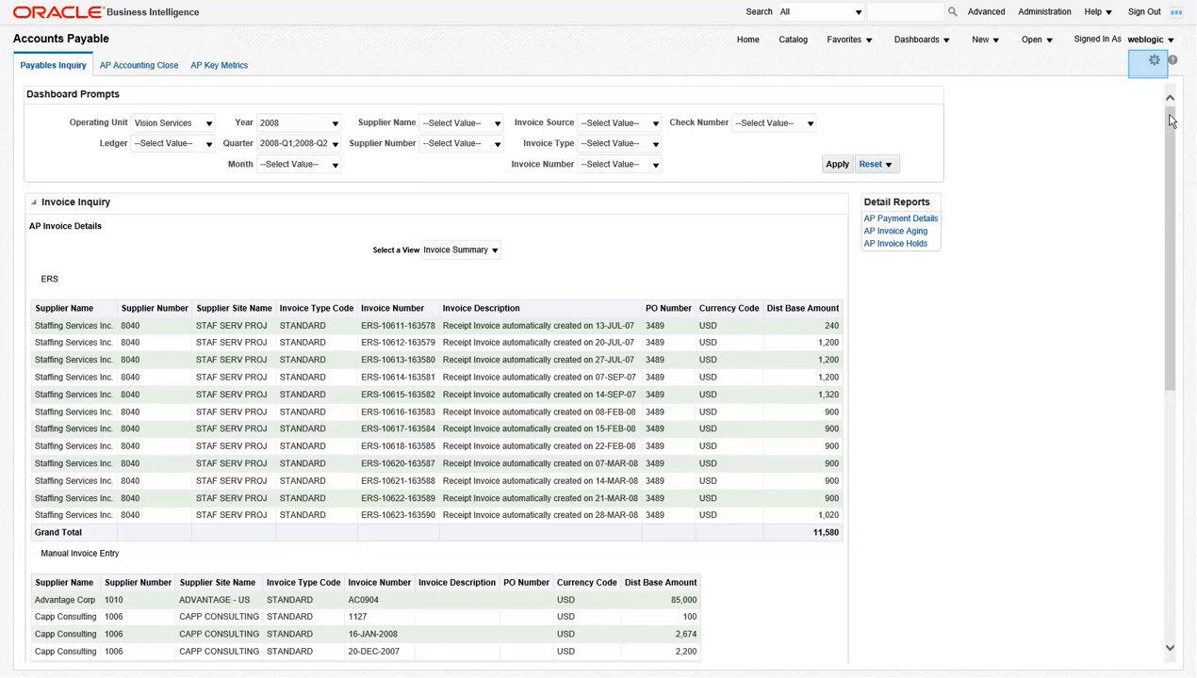
- Save the current customization as Training Demo for Me, make it the default for this page, and apply it
left_click(1153, 60)
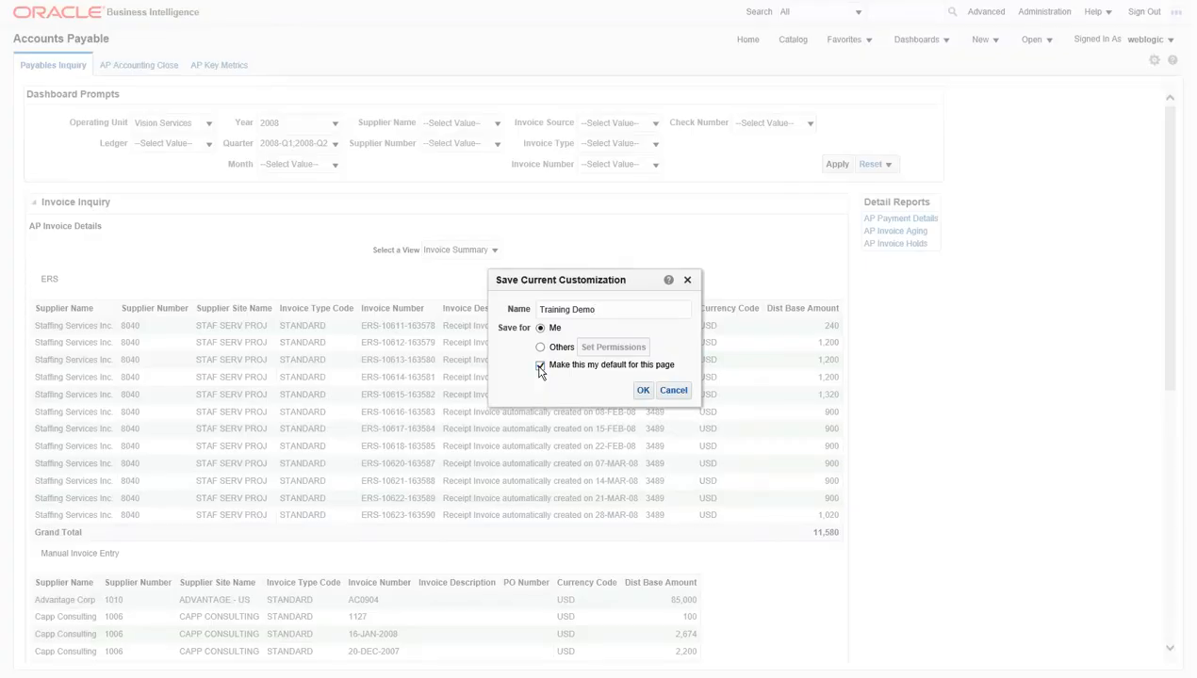
left_click(641, 391)
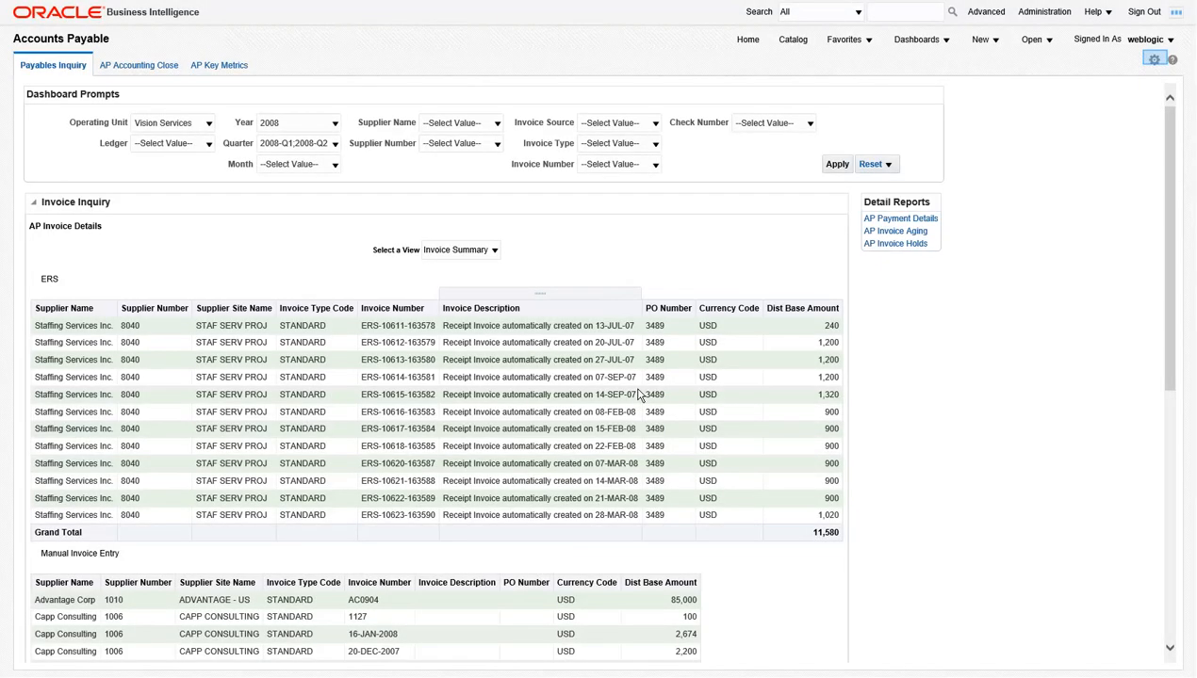
left_click(1154, 59)
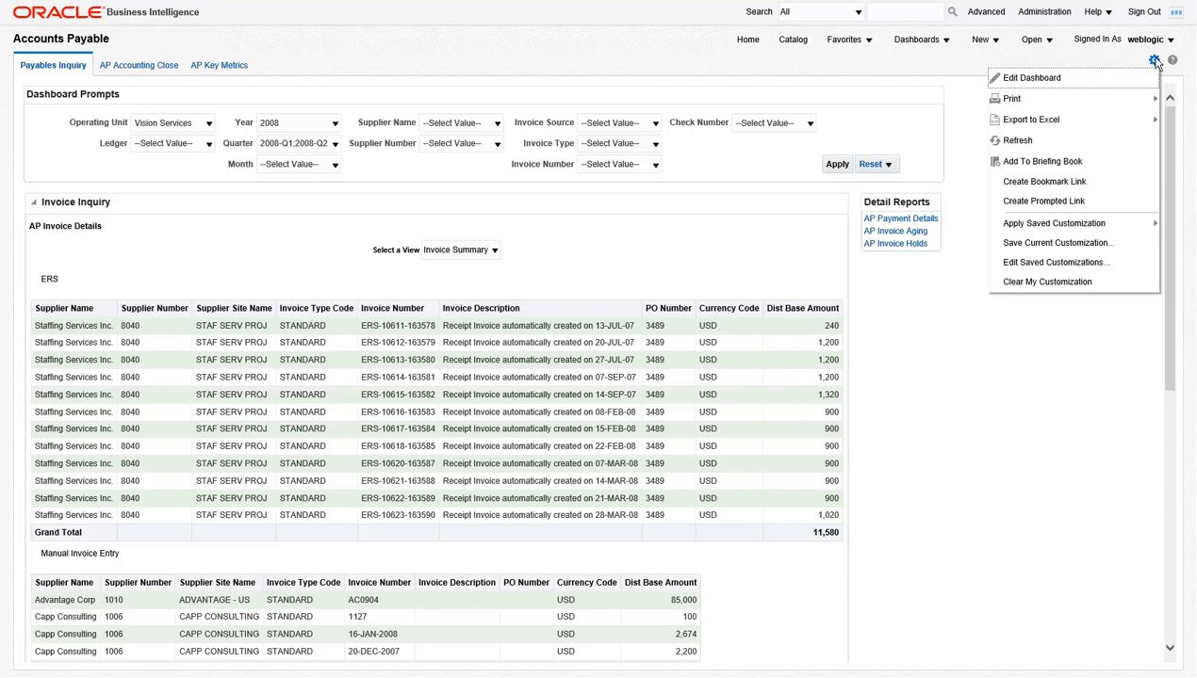
mouse_move(1100, 229)
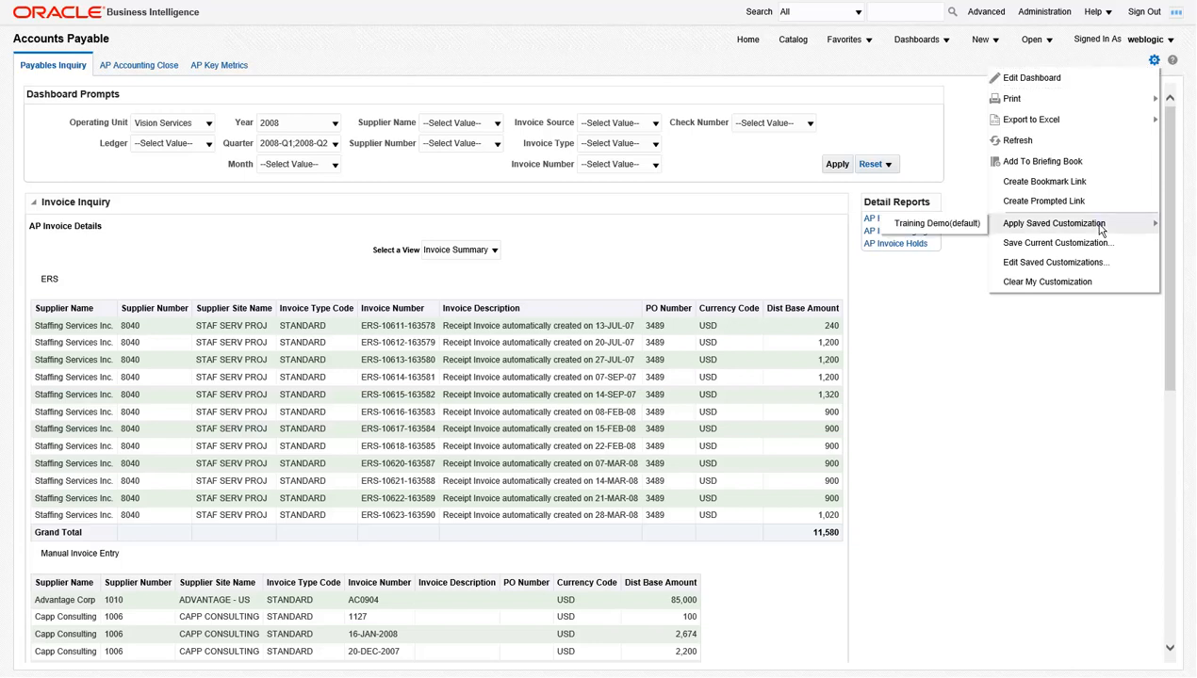
left_click(947, 231)
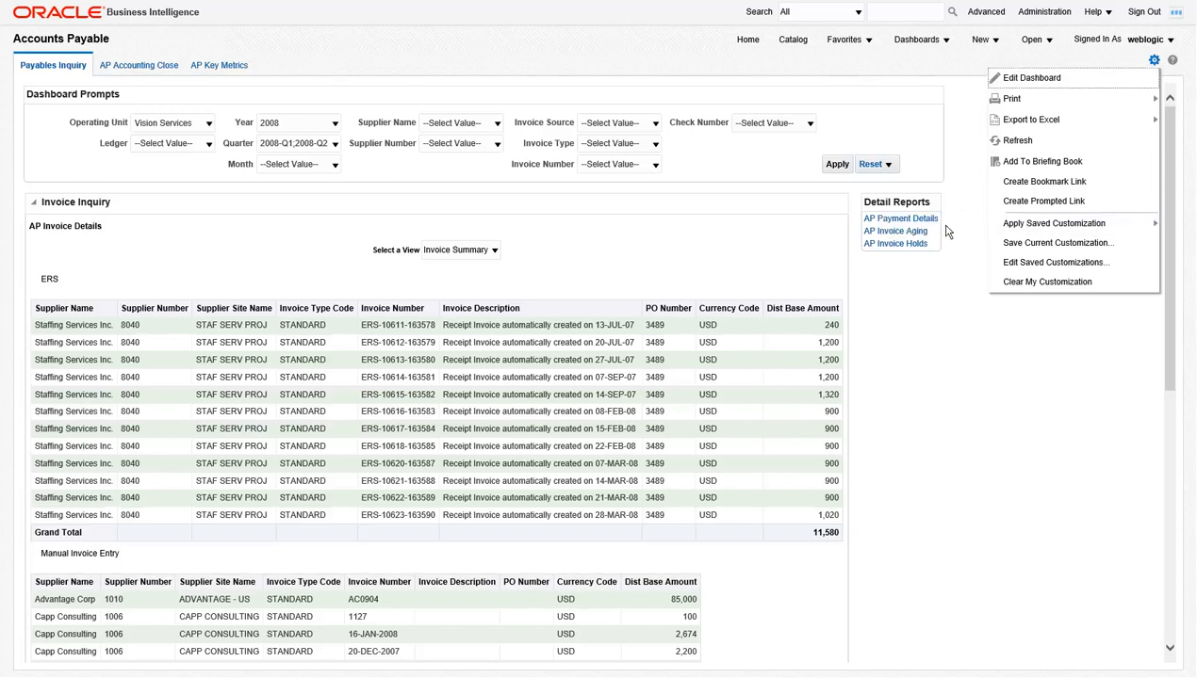
- Edit the saved customizations so that No Personal Customizations is the default for this page
left_click(1044, 263)
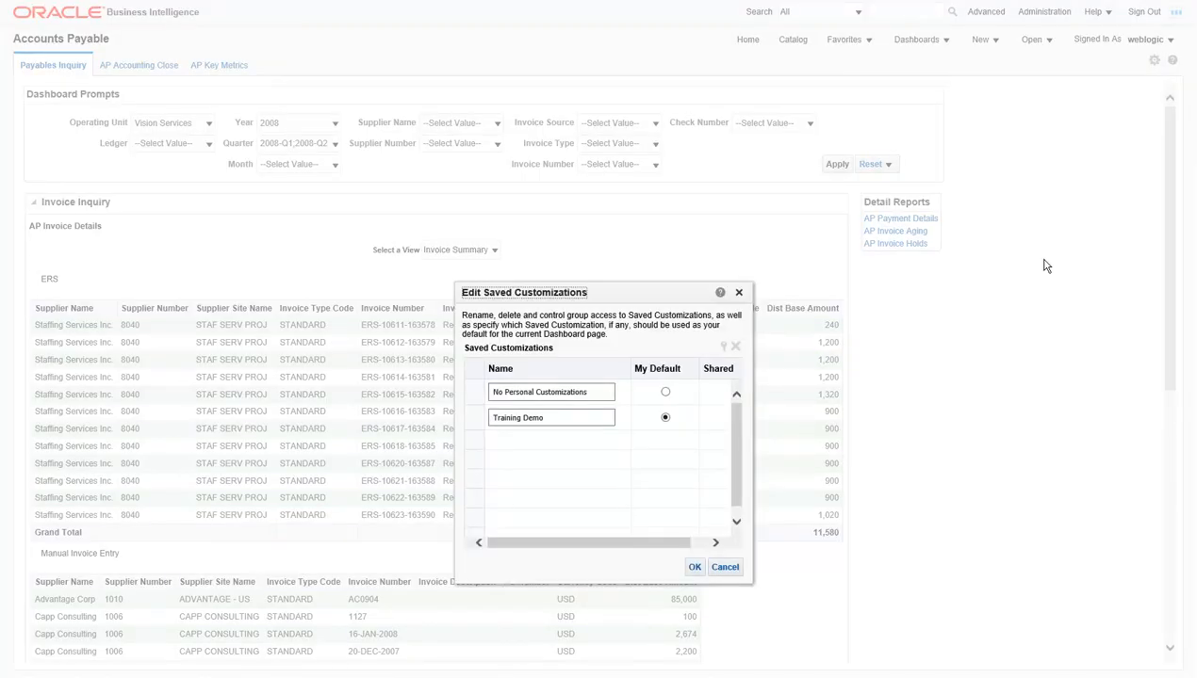
left_click(666, 394)
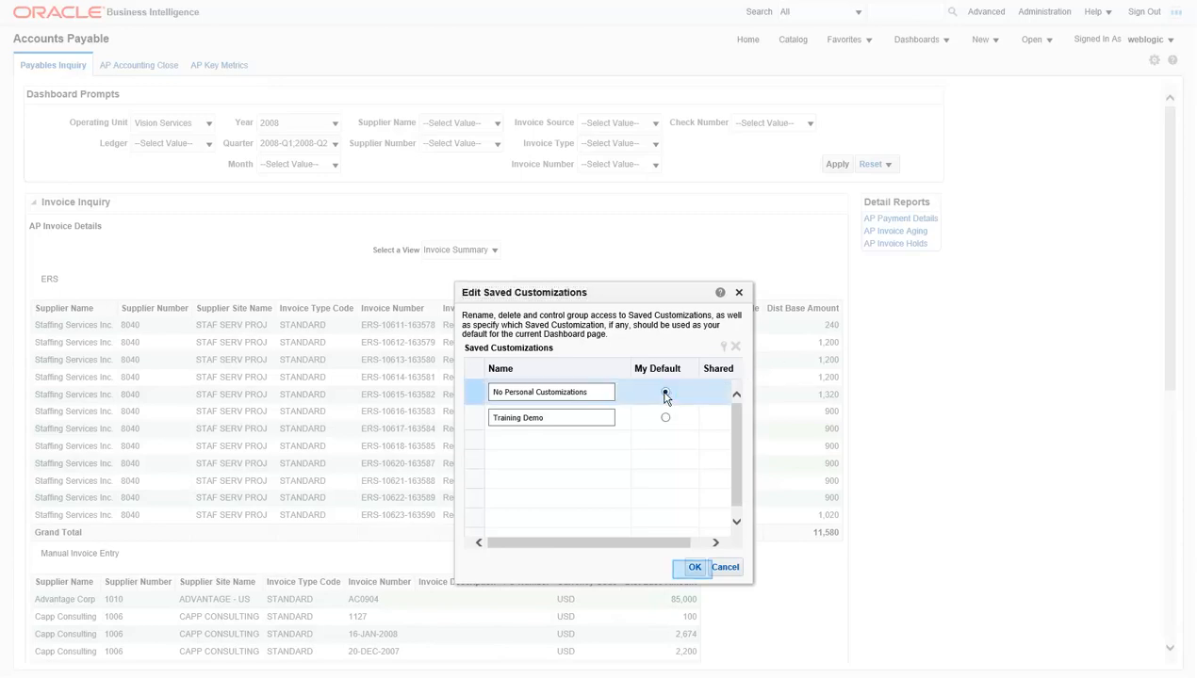
left_click(699, 570)
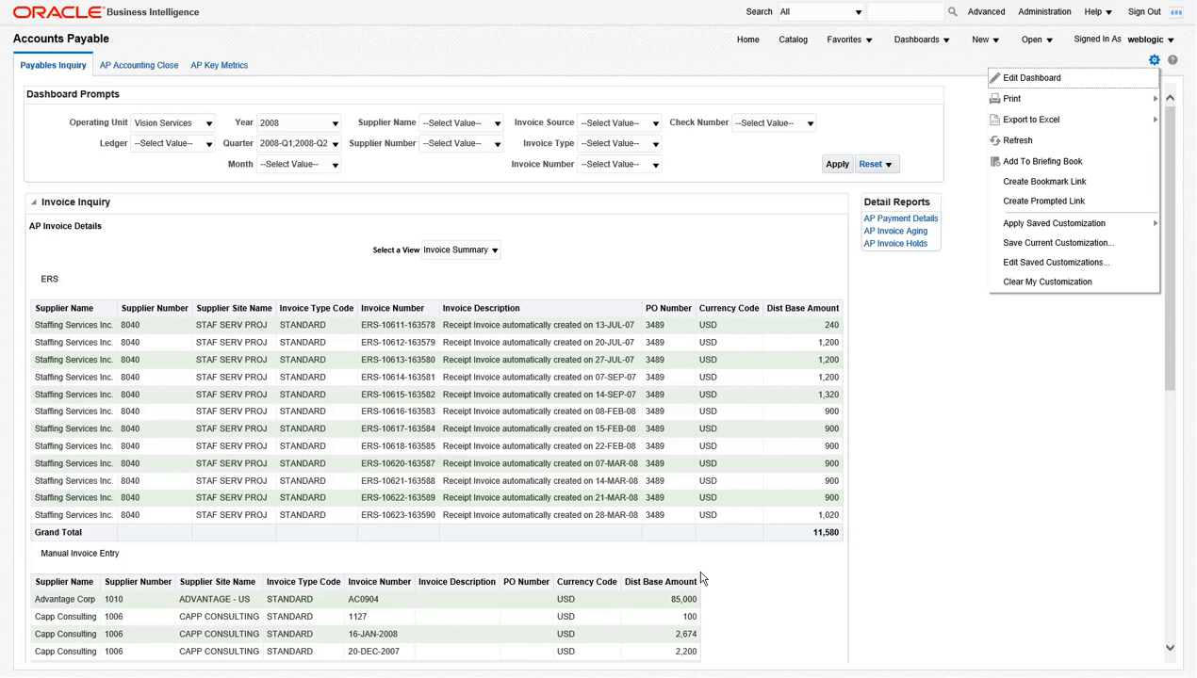
- Clear the current customization from the Payables Inquiry page and reapply the saved Training Demo customization
left_click(1047, 281)
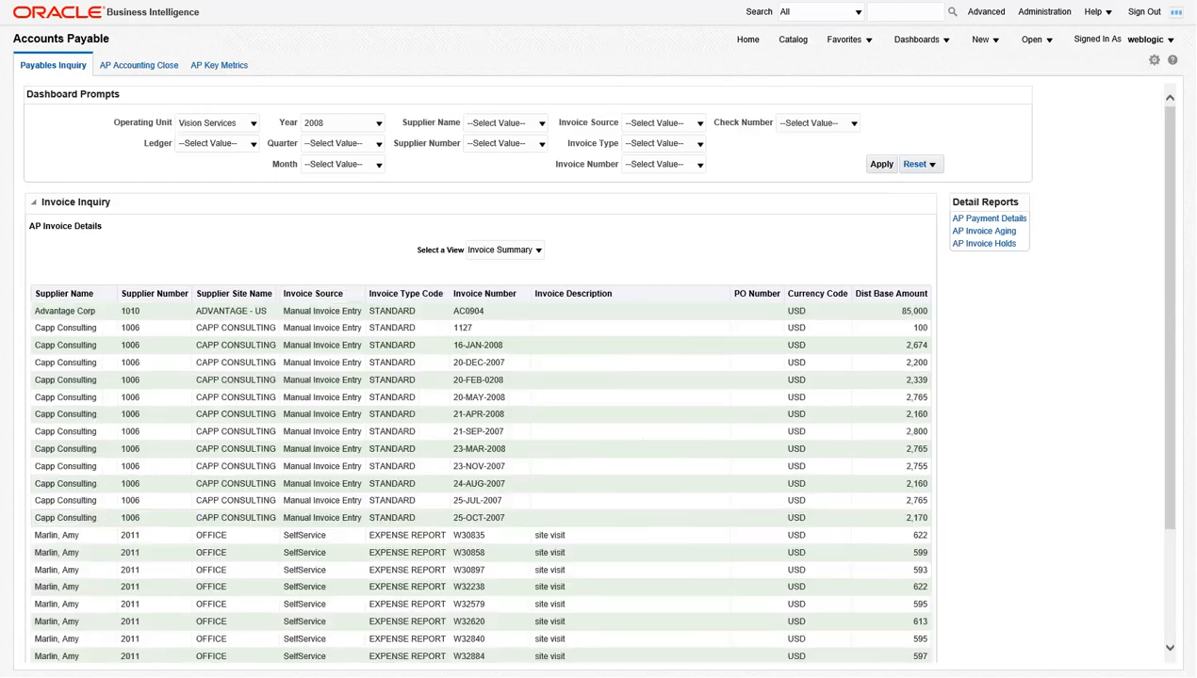
left_click(1153, 59)
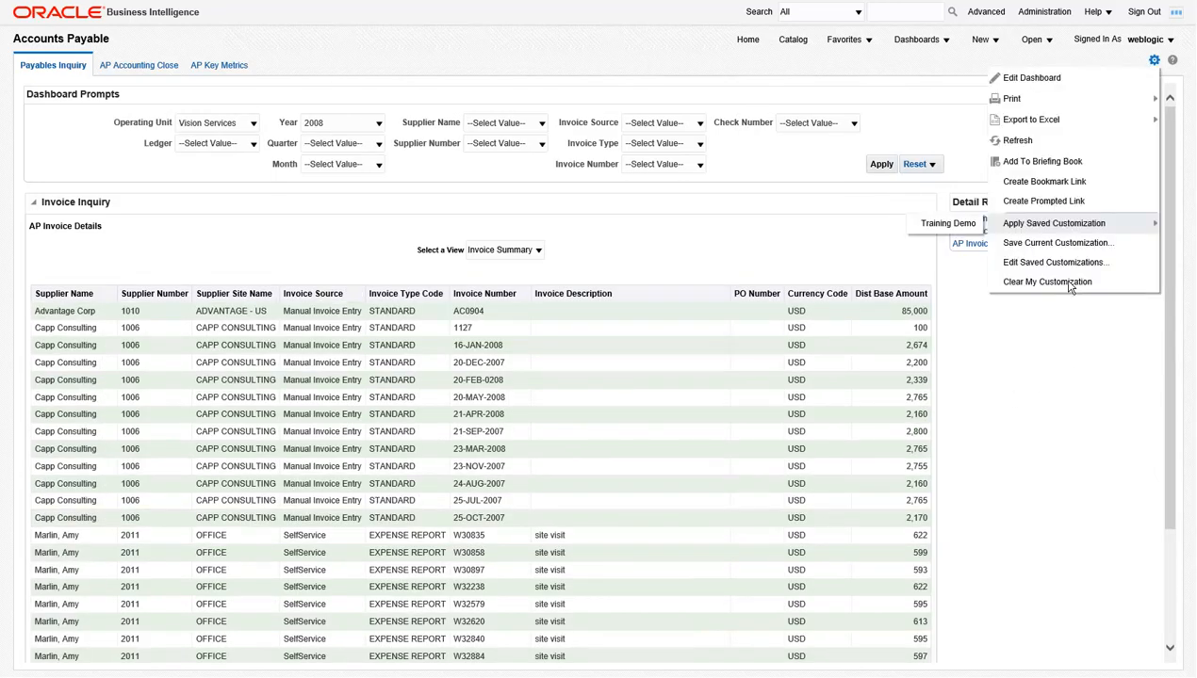
left_click(950, 223)
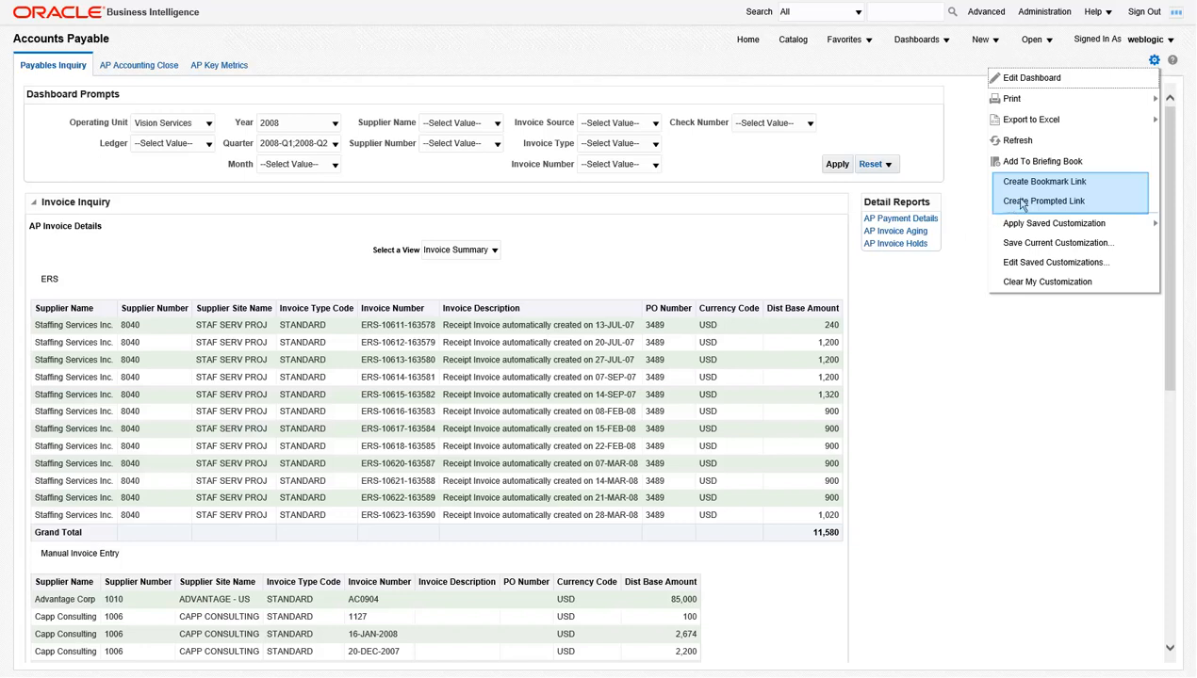
- Create a bookmark link and a prompted link for the customized Payables Inquiry page
left_click(1044, 182)
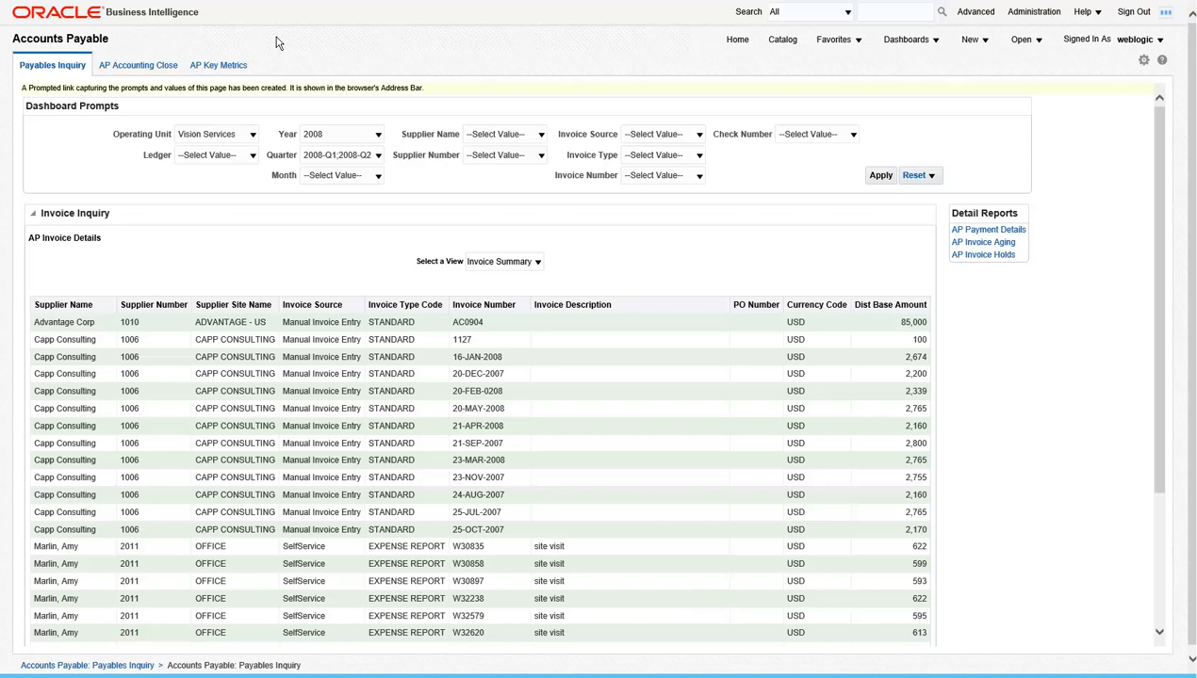
- Add the Payables Inquiry page to the favorites, return to the home page and reopen it from there
left_click(855, 42)
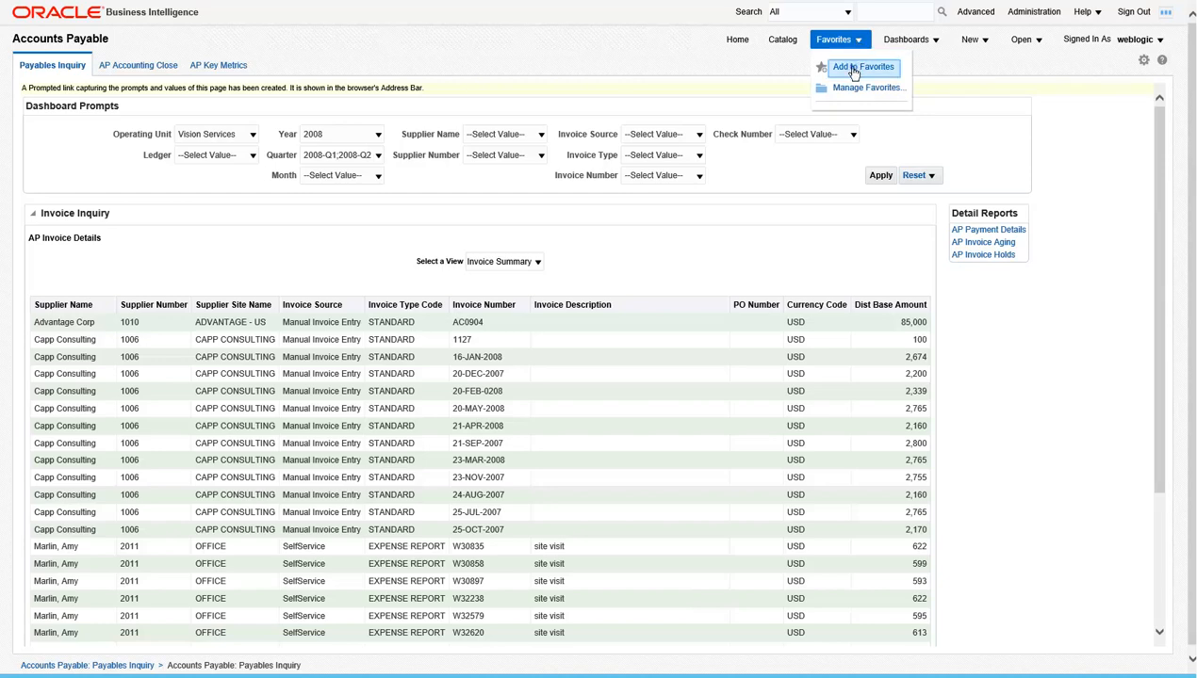
left_click(853, 67)
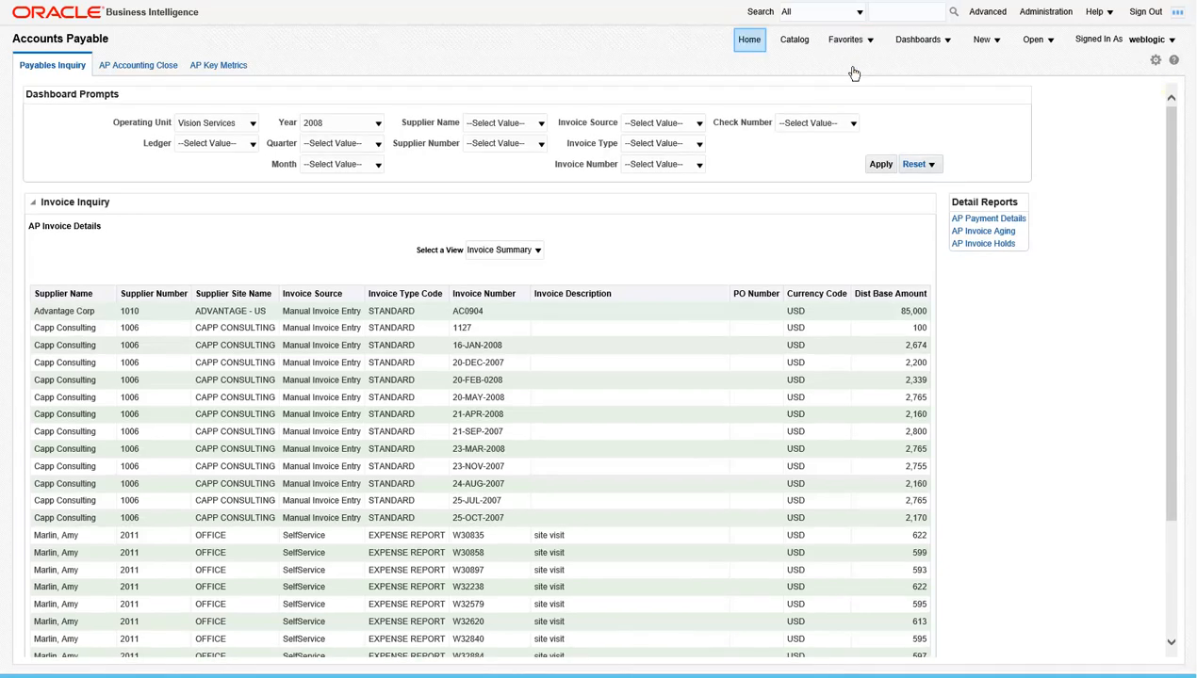
left_click(748, 41)
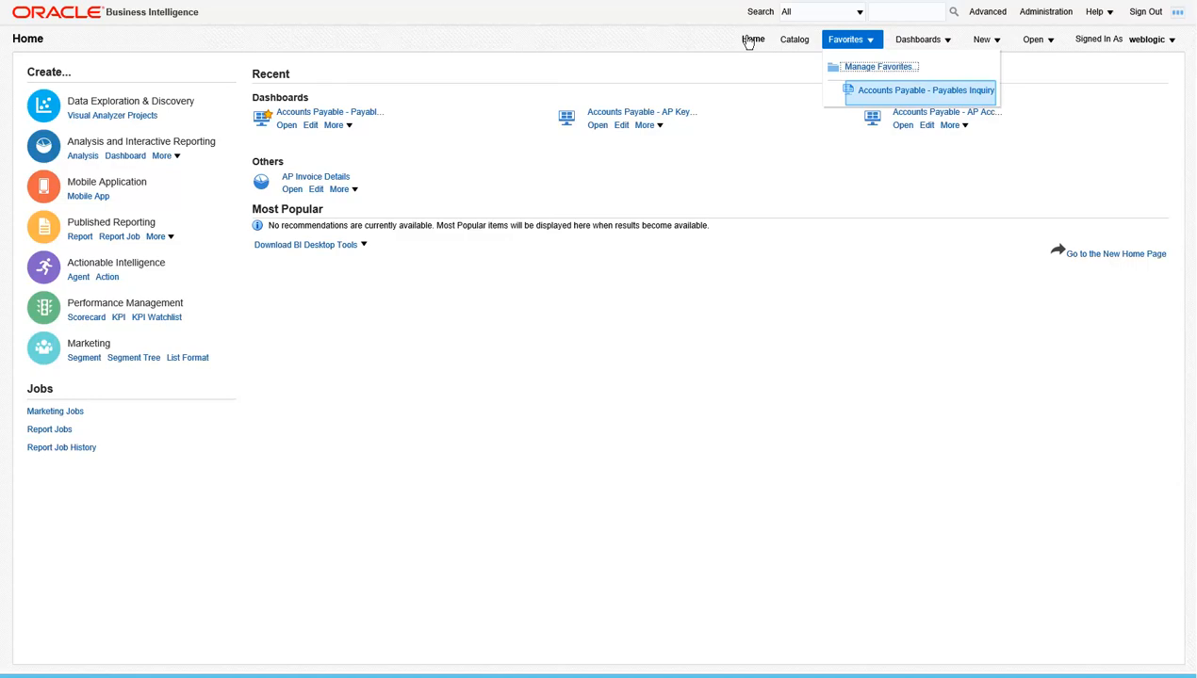
left_click(893, 90)
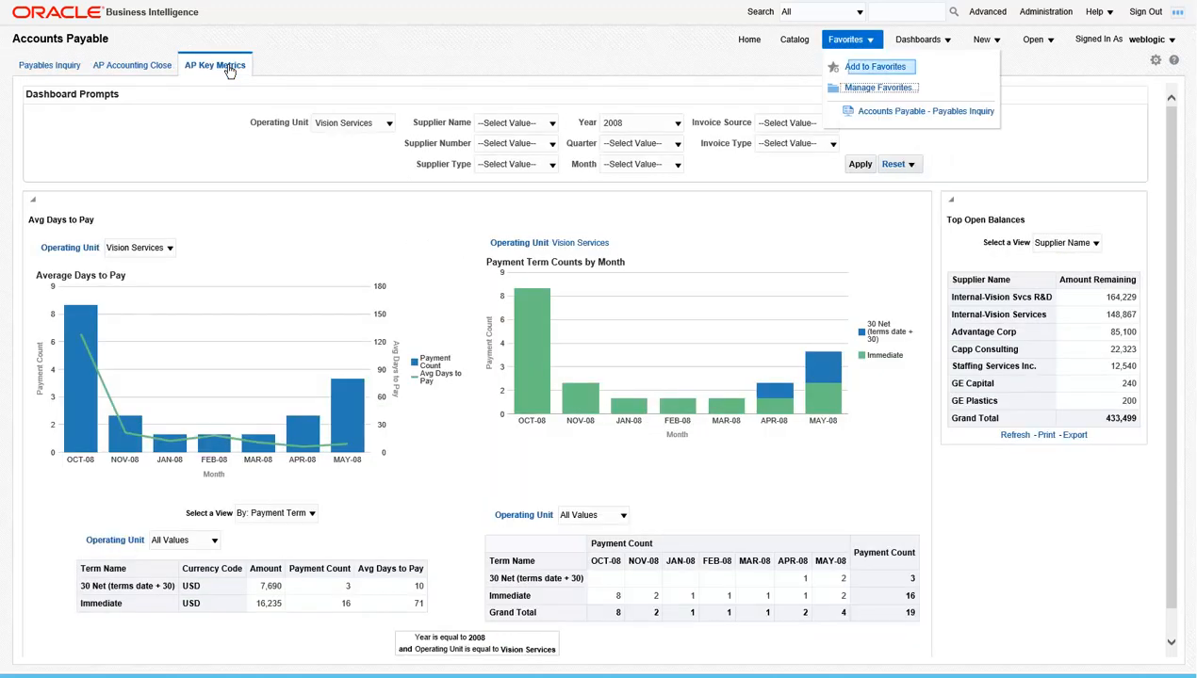
- Add the AP Key Metrics page to the favorites and open the favorites management
left_click(858, 67)
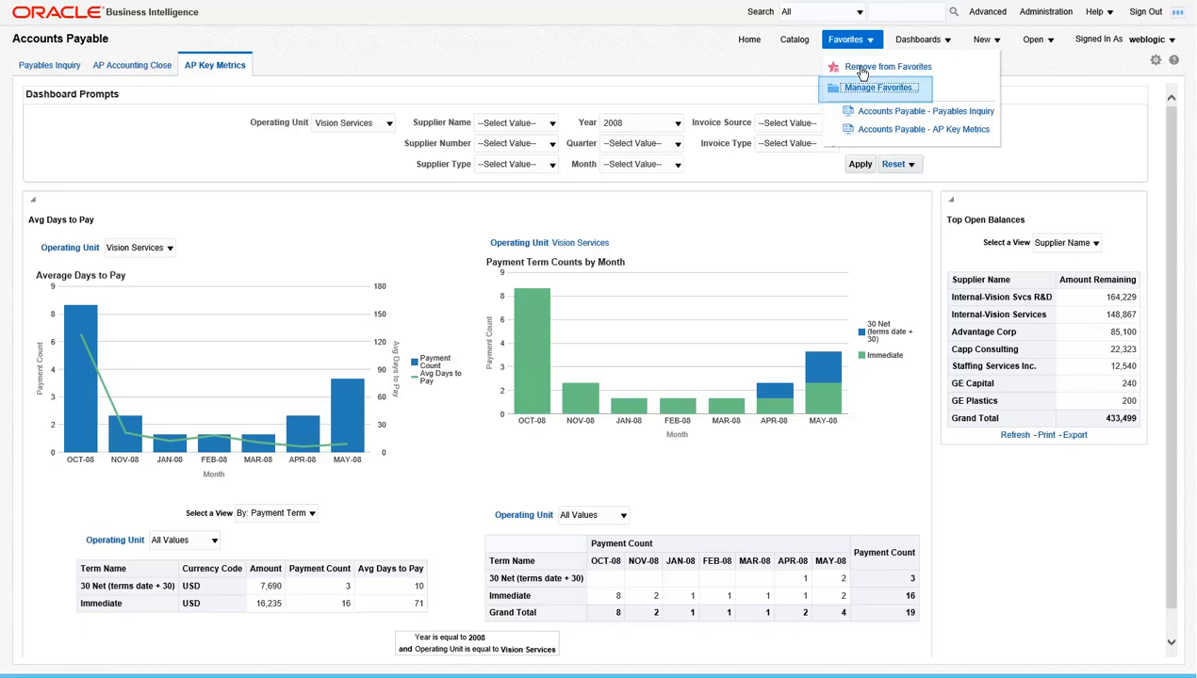
left_click(882, 89)
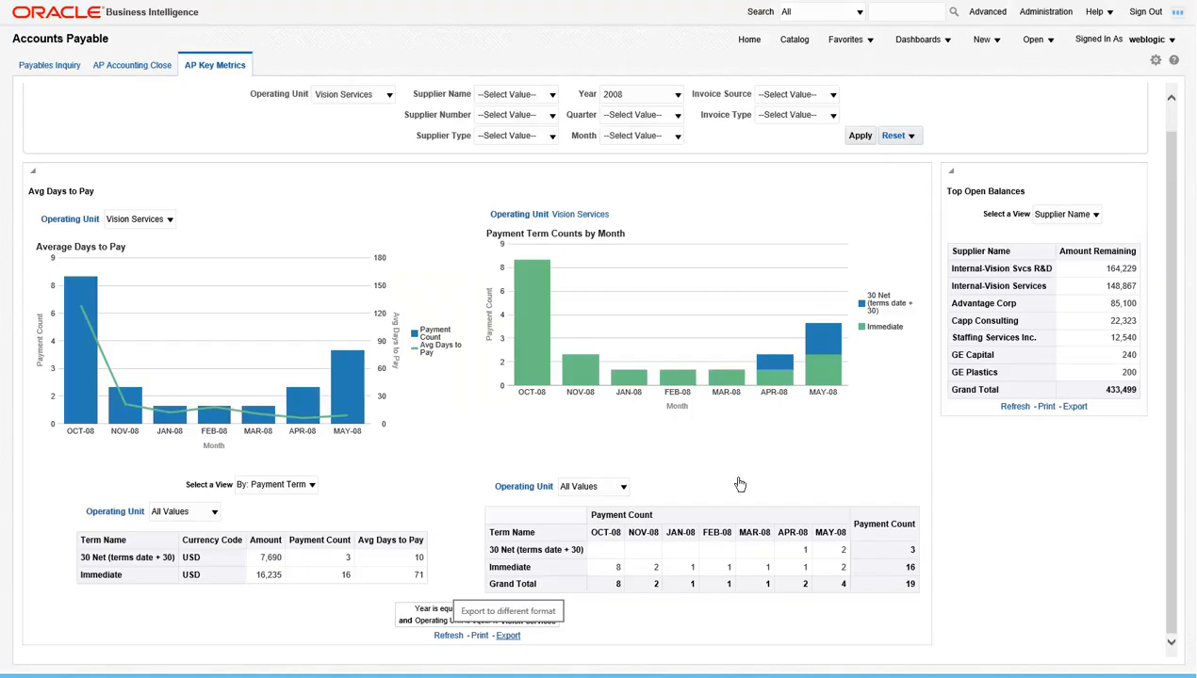
- Export the Avg Days to Pay report to Excel 2007+, open the file in Excel to view it, and close it
left_click(508, 636)
left_click(508, 636)
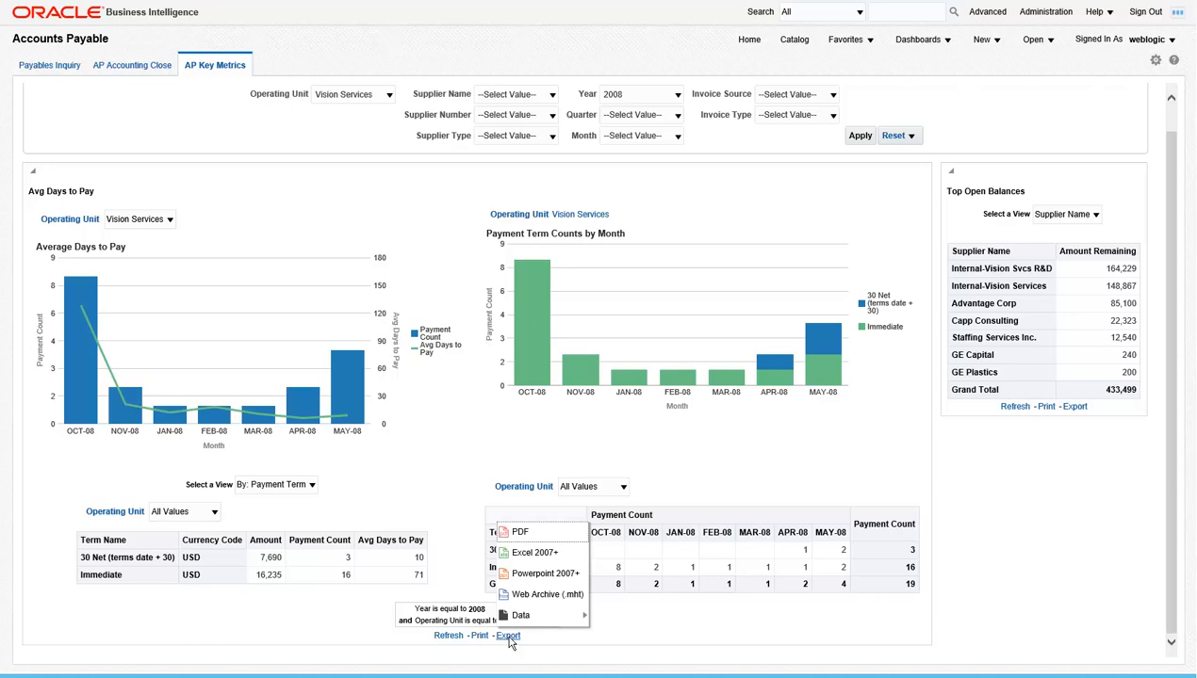
left_click(517, 554)
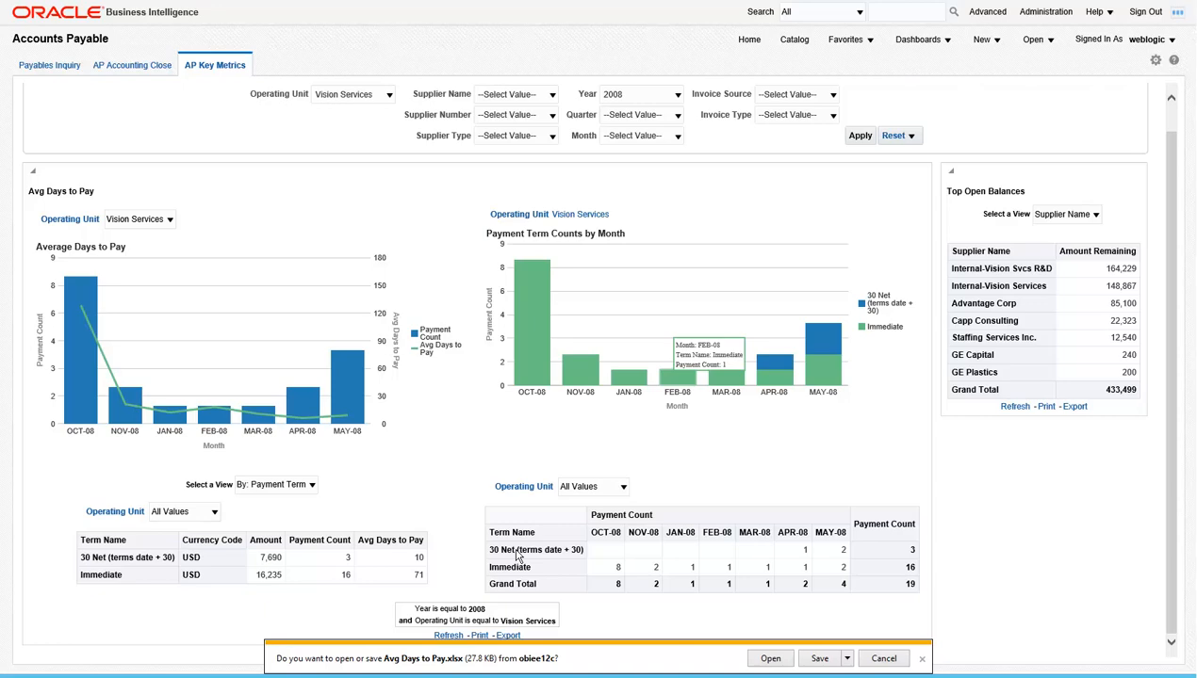
left_click(771, 660)
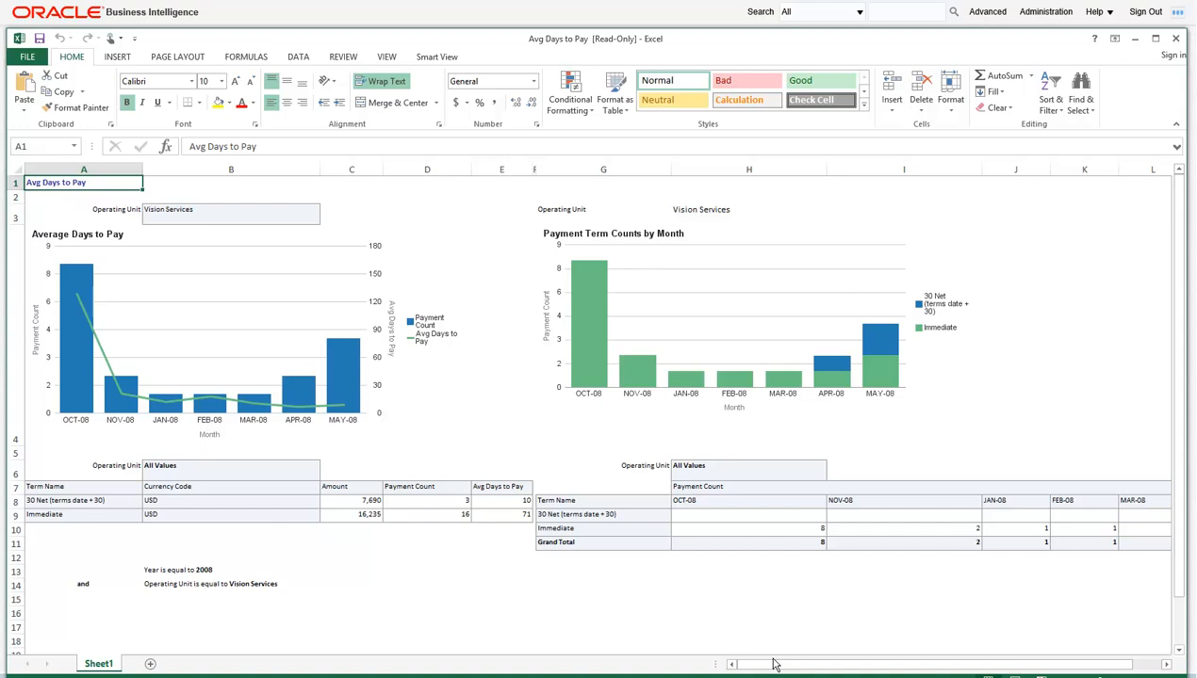
left_click(1175, 39)
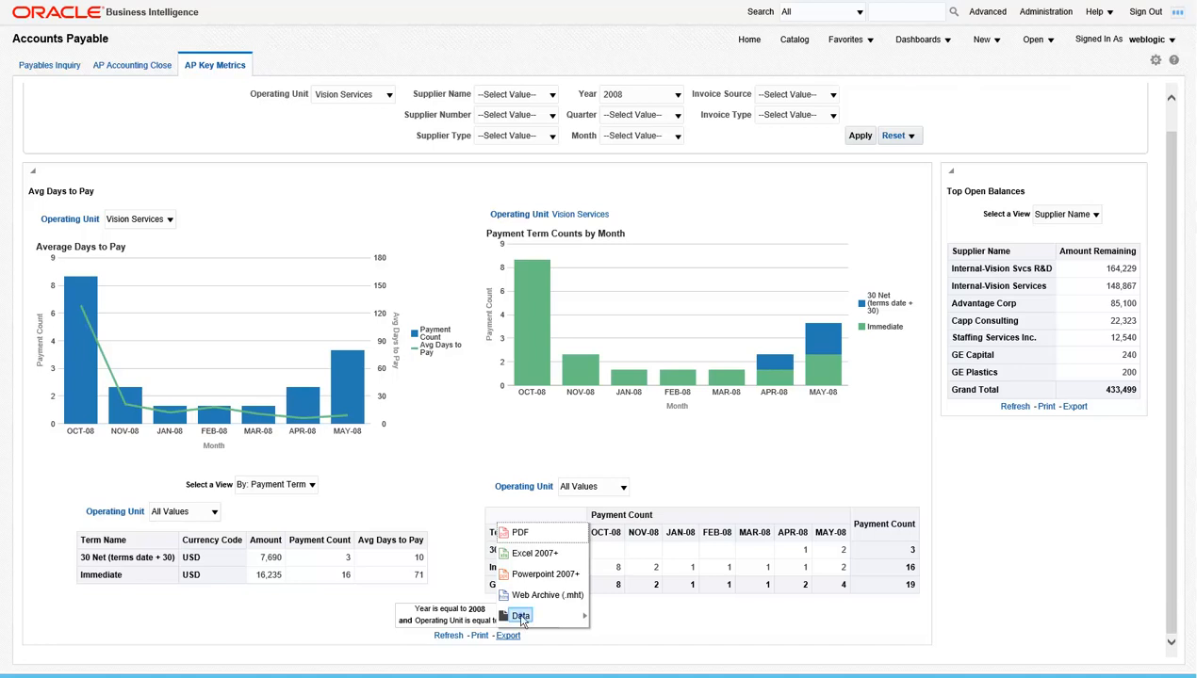
- Export the underlying data of the Avg Days to Pay report as a CSV file and open it in Excel
mouse_move(522, 618)
left_click(626, 568)
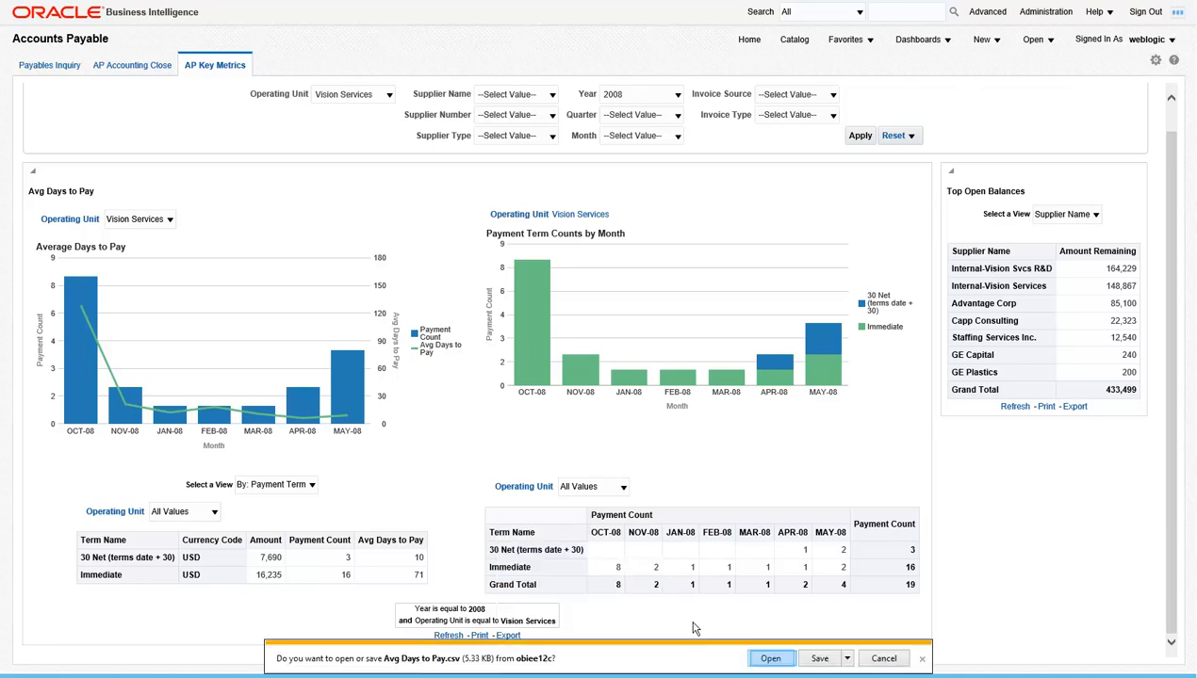
left_click(770, 659)
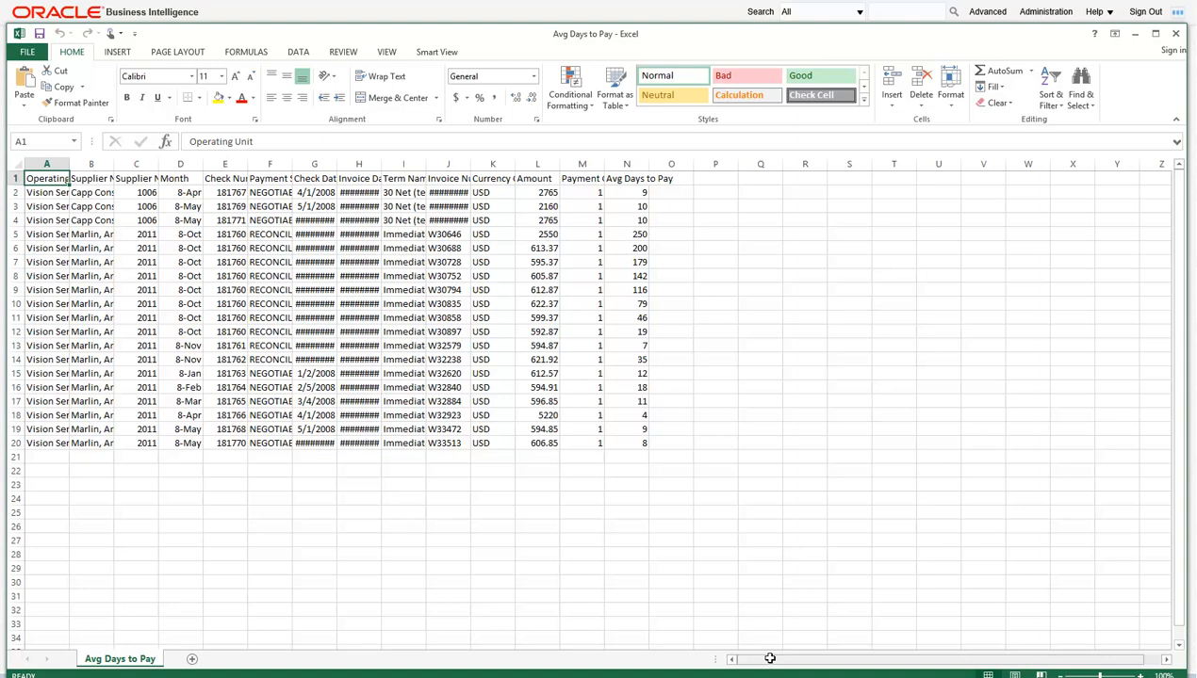
- Fit all column widths of the Avg Days to Pay sheet to their contents and turn on filters for the header row
left_click(16, 166)
double_click(70, 164)
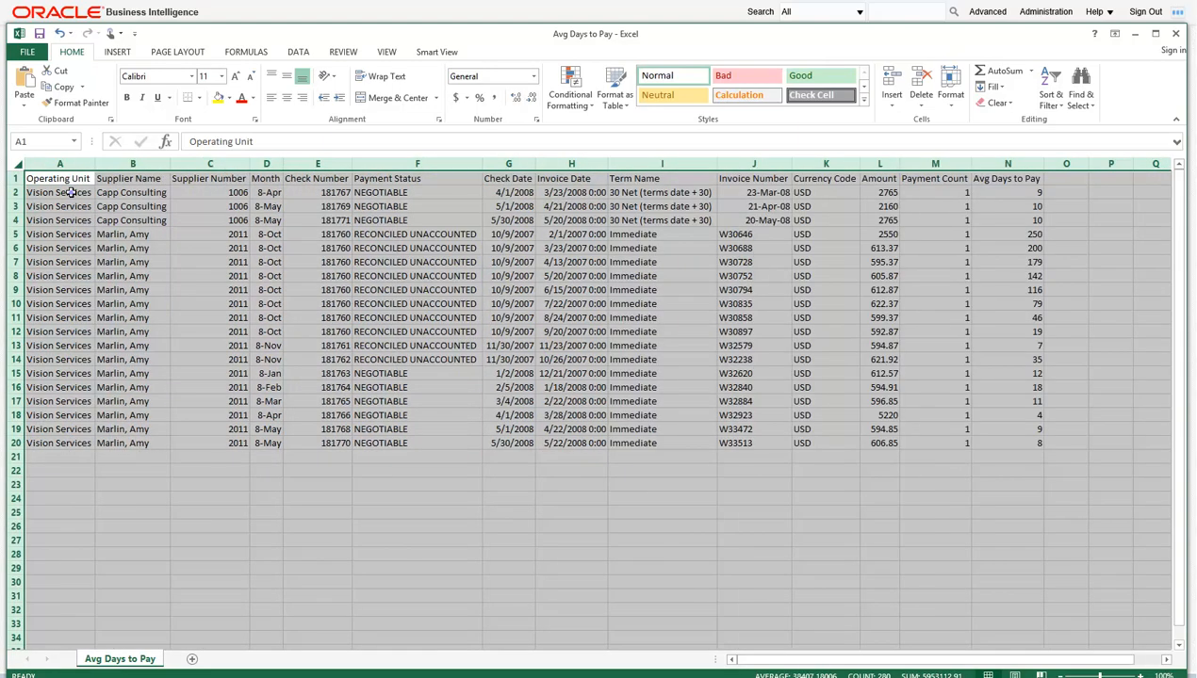
left_click(70, 192)
left_click(71, 179)
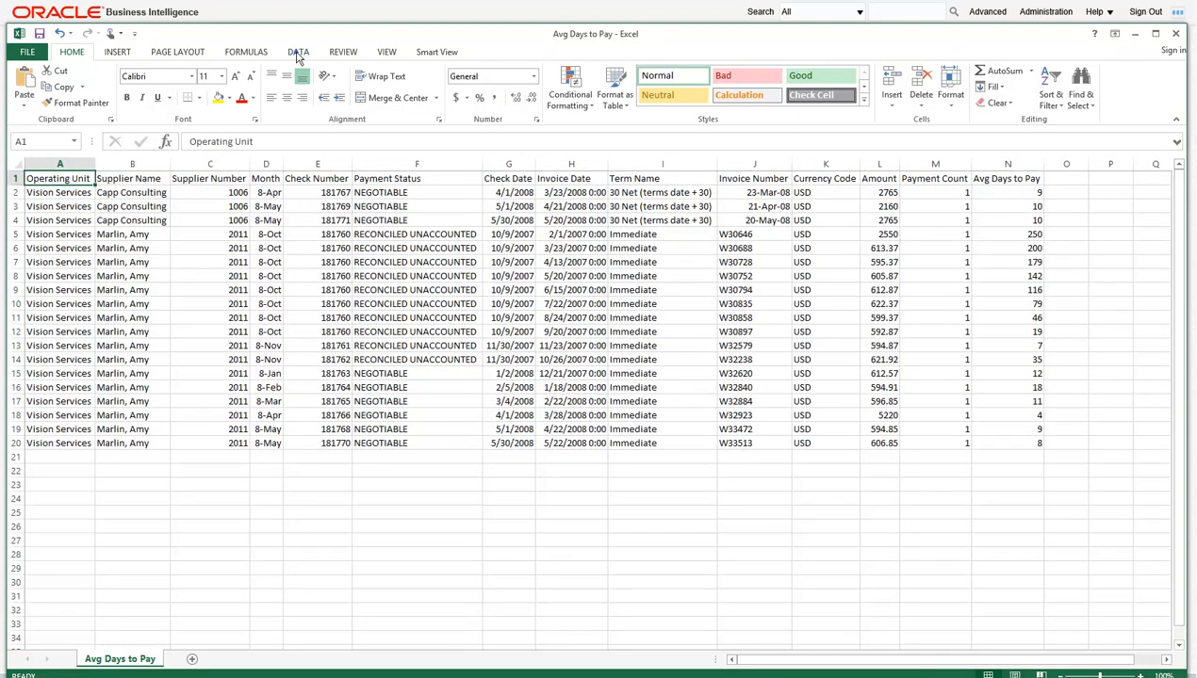
left_click(298, 54)
left_click(374, 84)
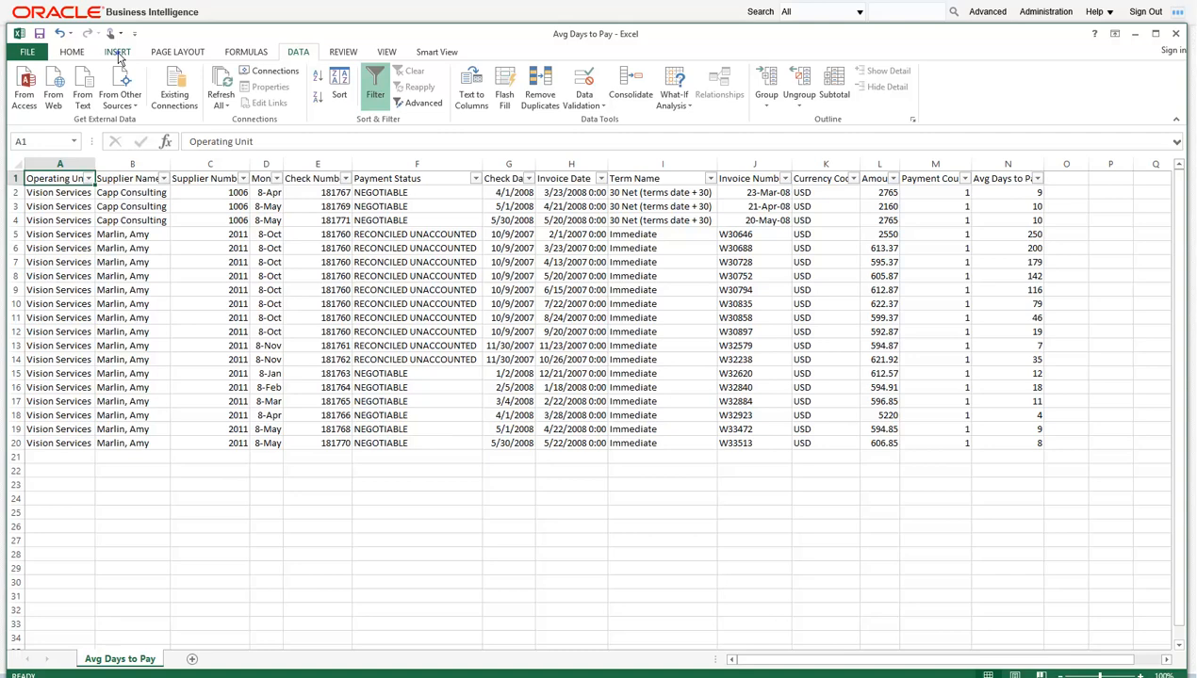
- Create a PivotTable from the data on a new worksheet, with Supplier Name as rows and Amount as values
left_click(117, 53)
left_click(31, 84)
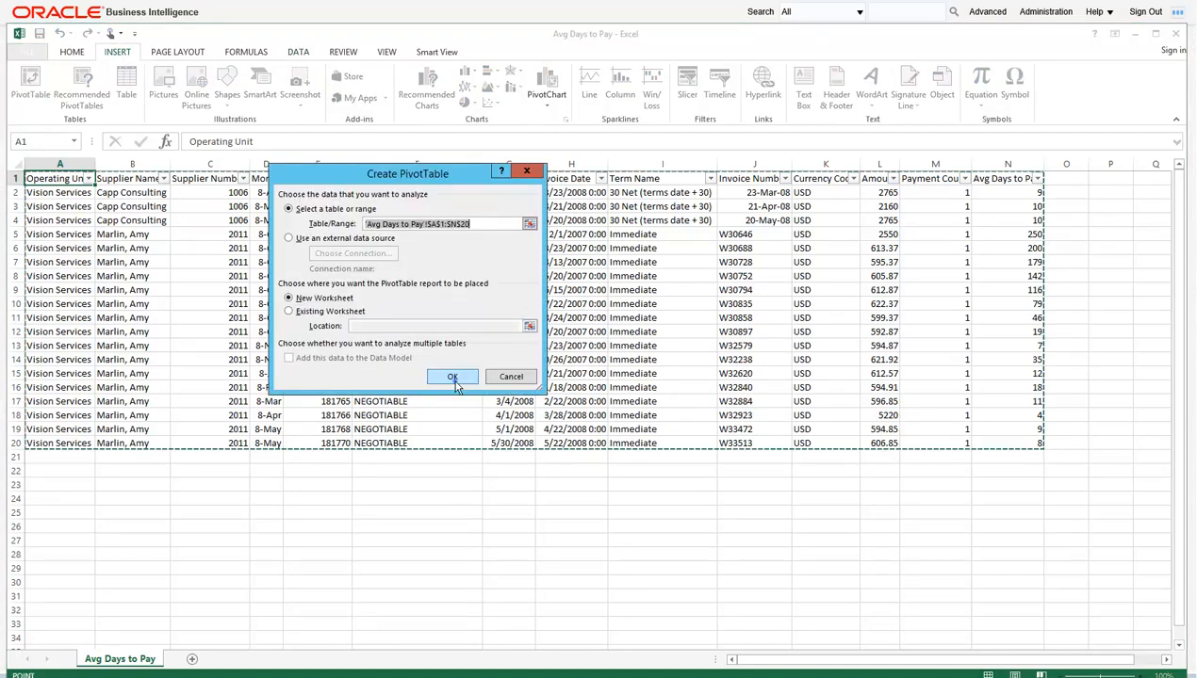
left_click(452, 377)
left_click_drag(1069, 405, 1052, 576)
left_click_drag(1037, 368, 1131, 566)
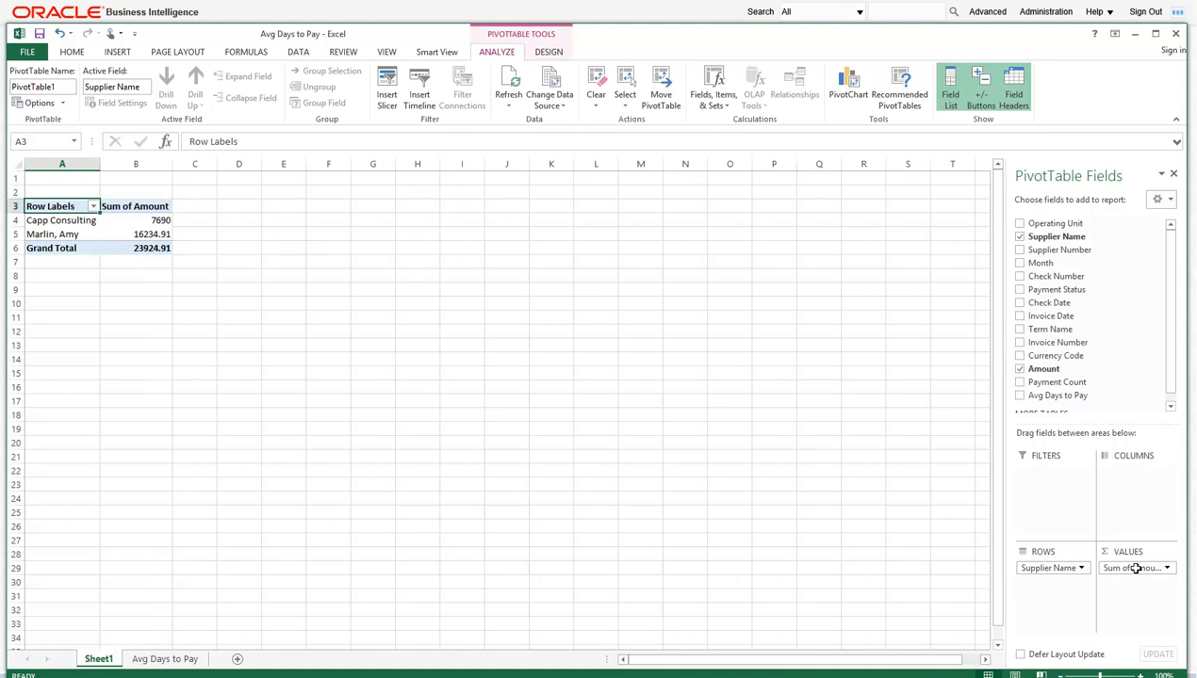
left_click(78, 262)
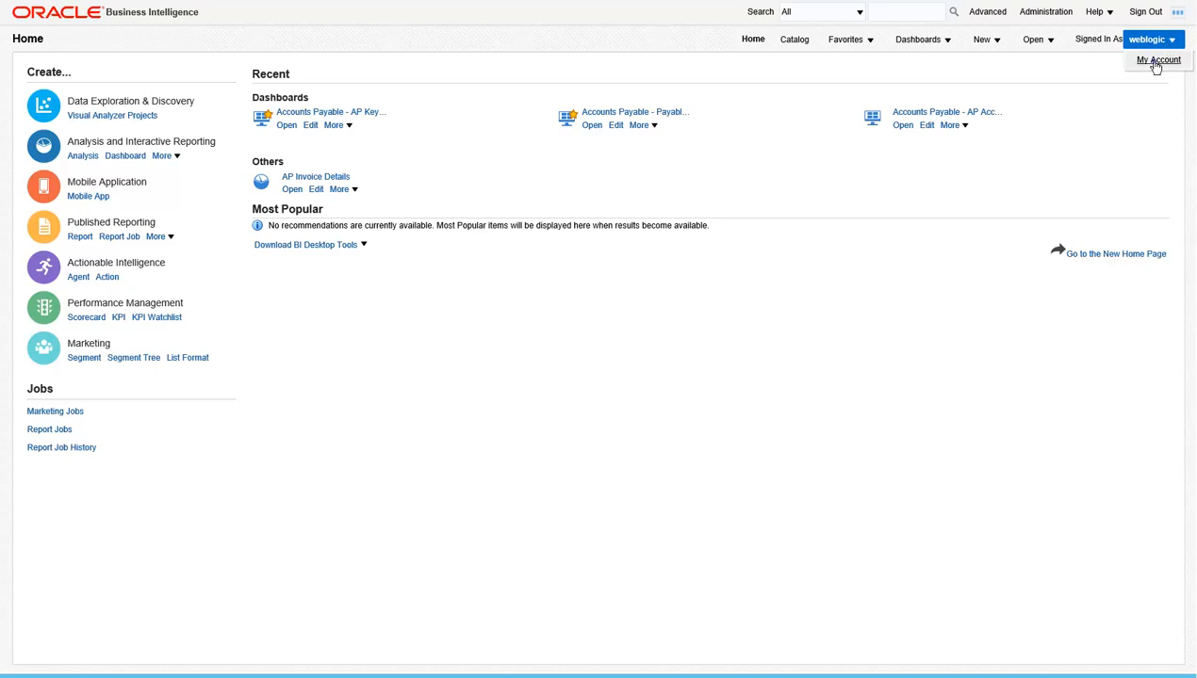
- In Oracle Business Intelligence, review the account's preferences, delivery options, and roles and catalog groups
left_click(1157, 63)
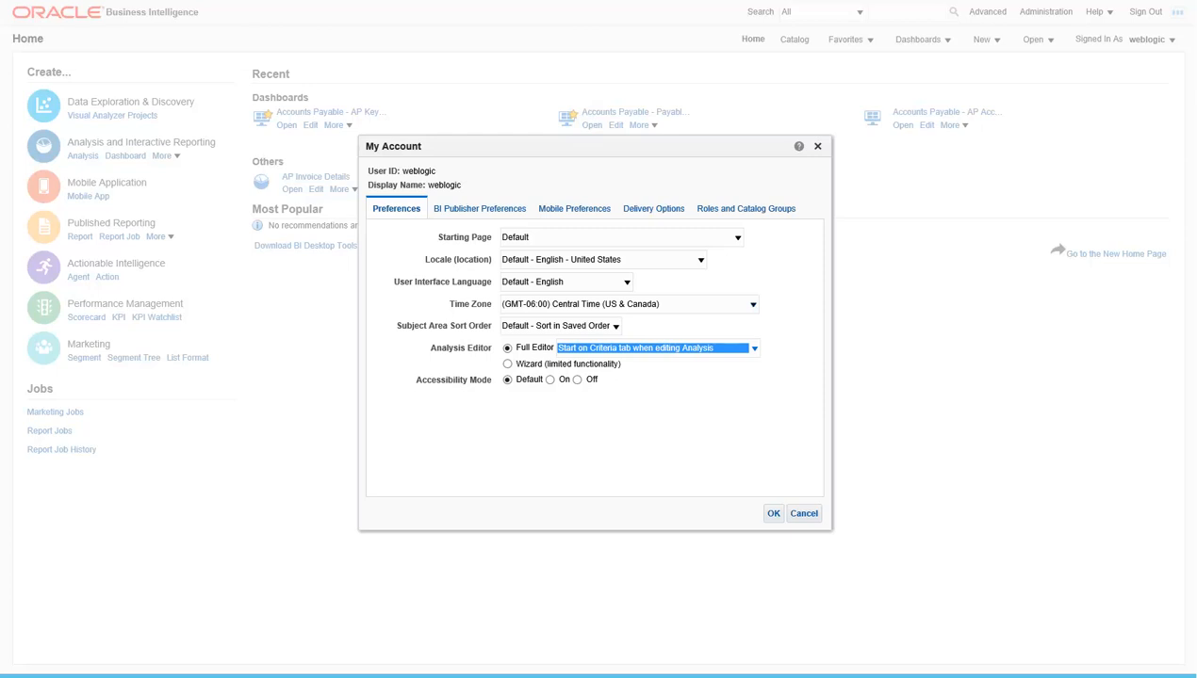
left_click(653, 208)
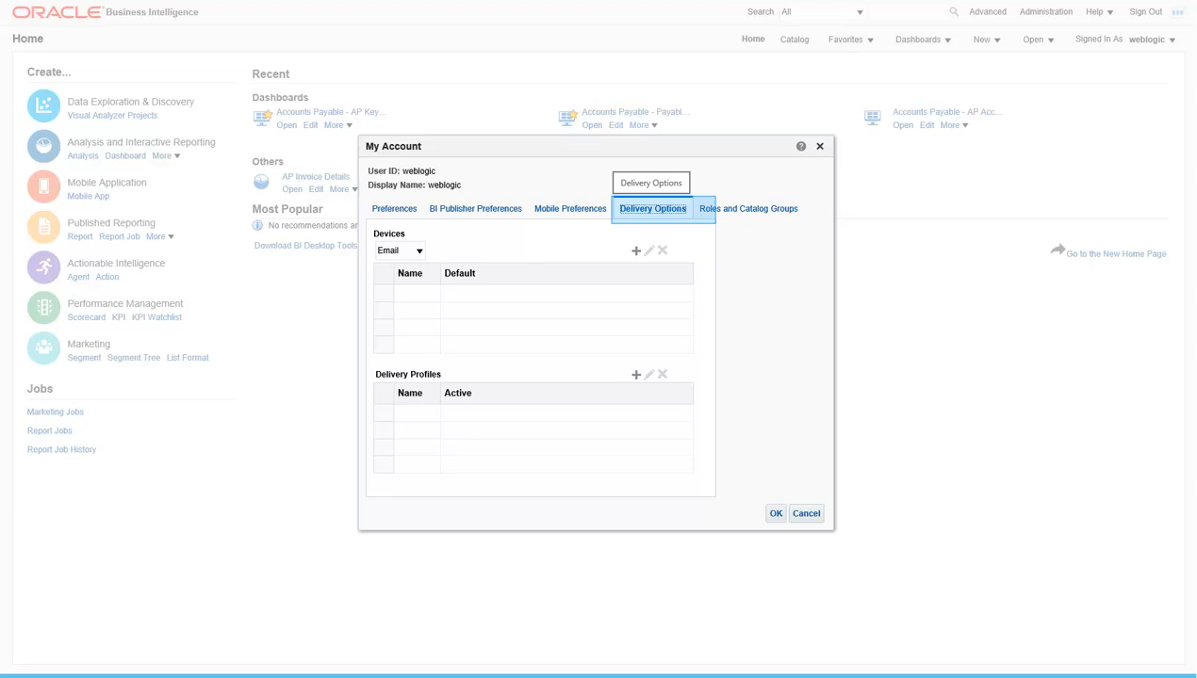
left_click(748, 208)
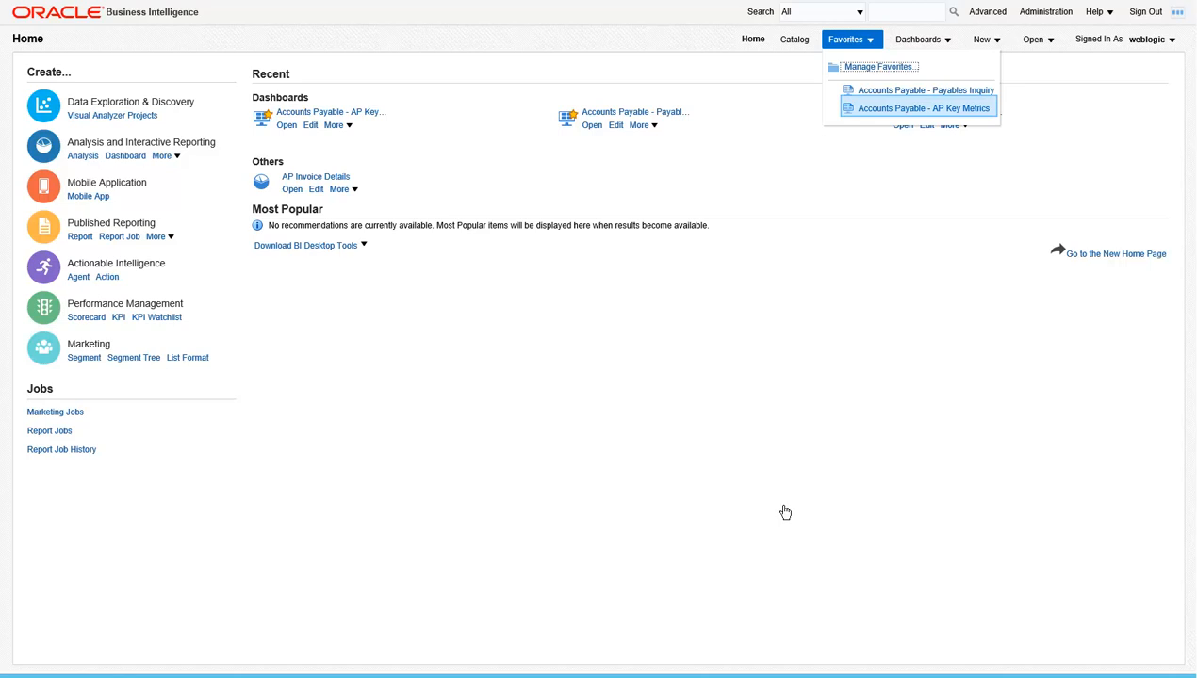
- Open AP Key Metrics from the favorites and apply all operating units starting with Vision to the Operating Unit prompt
left_click(892, 109)
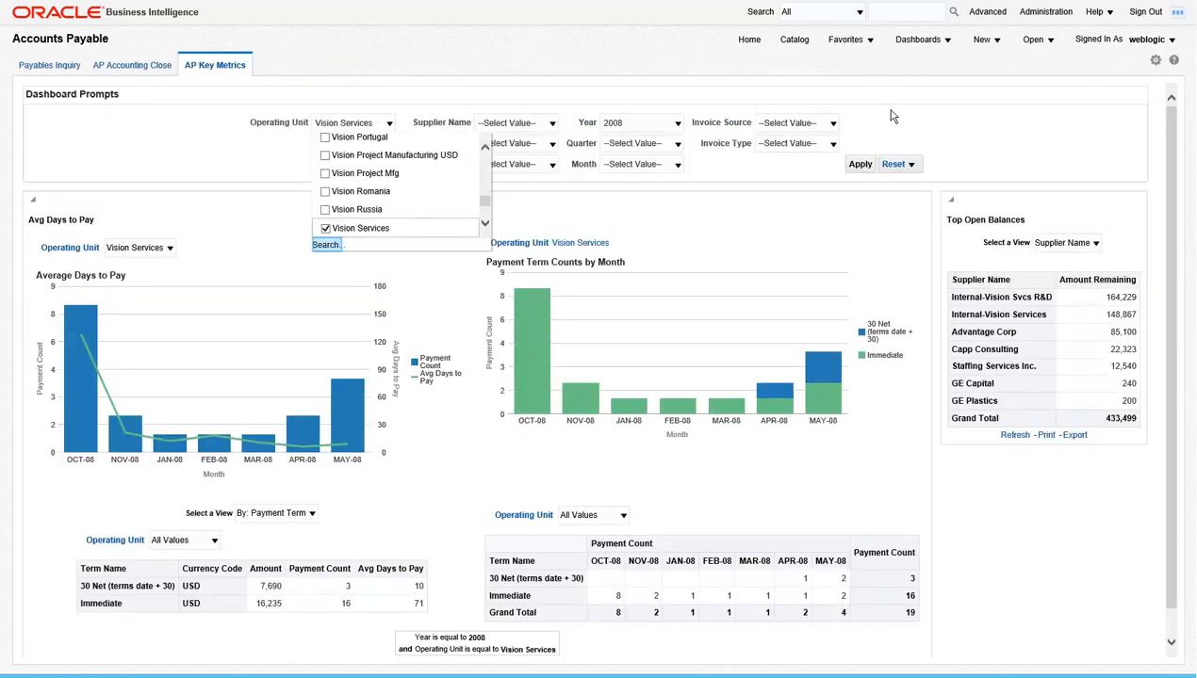
left_click(325, 245)
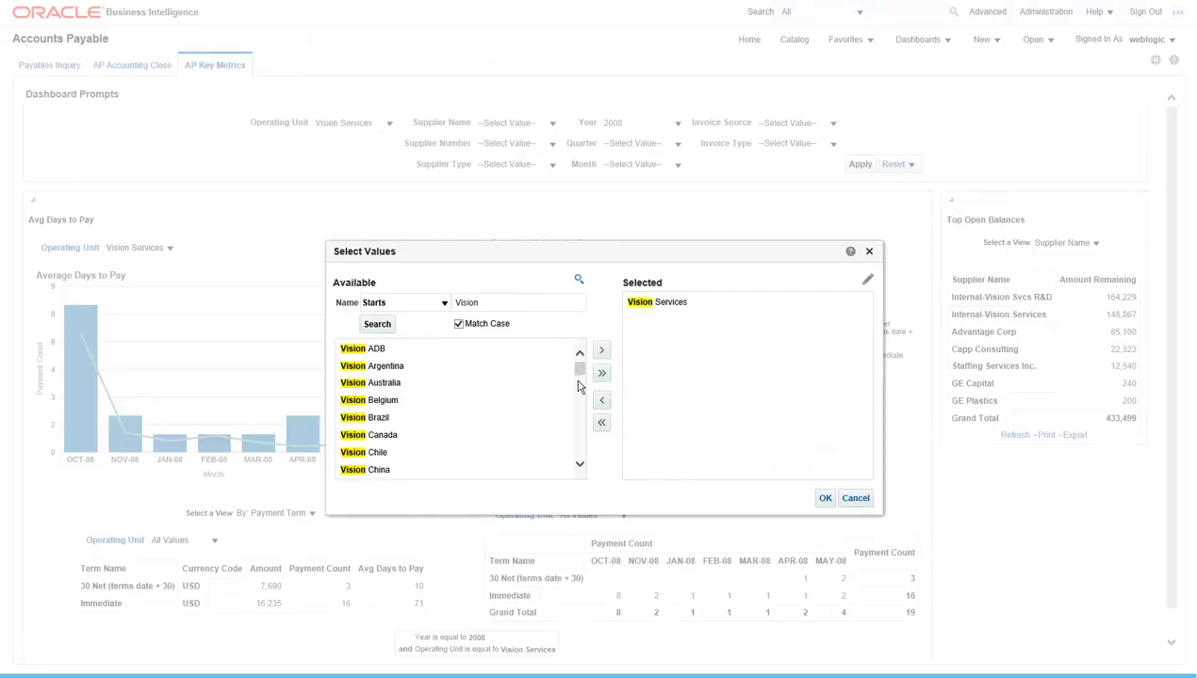
left_click(377, 324)
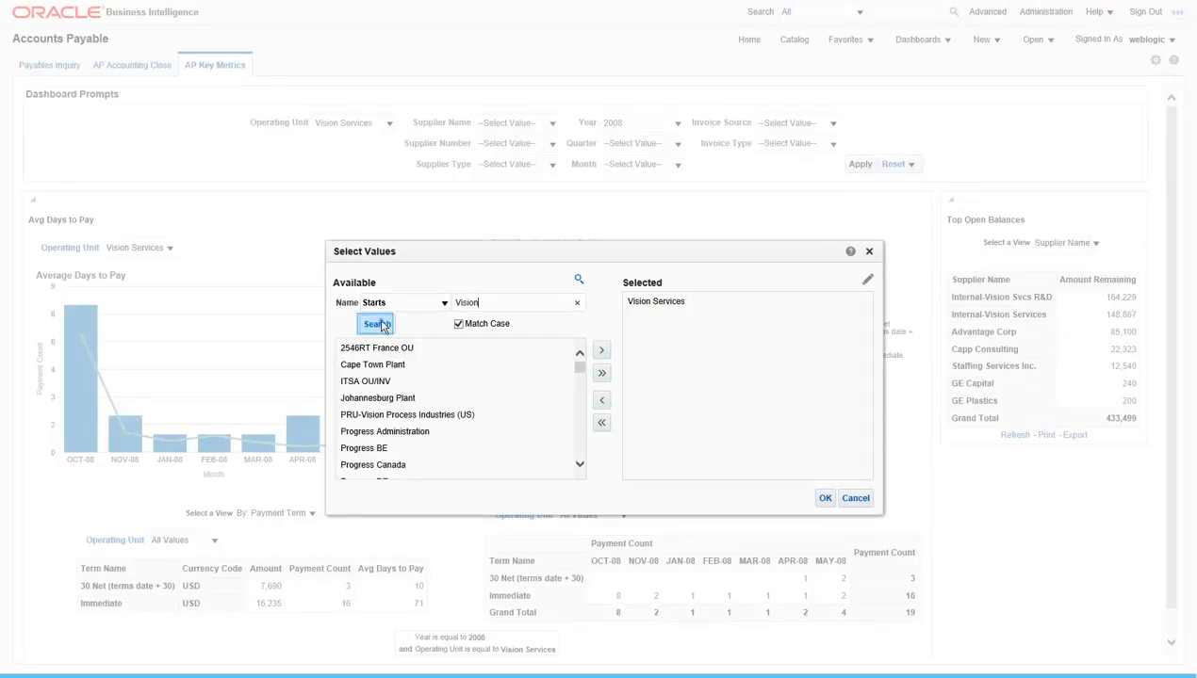
left_click(602, 377)
left_click(824, 498)
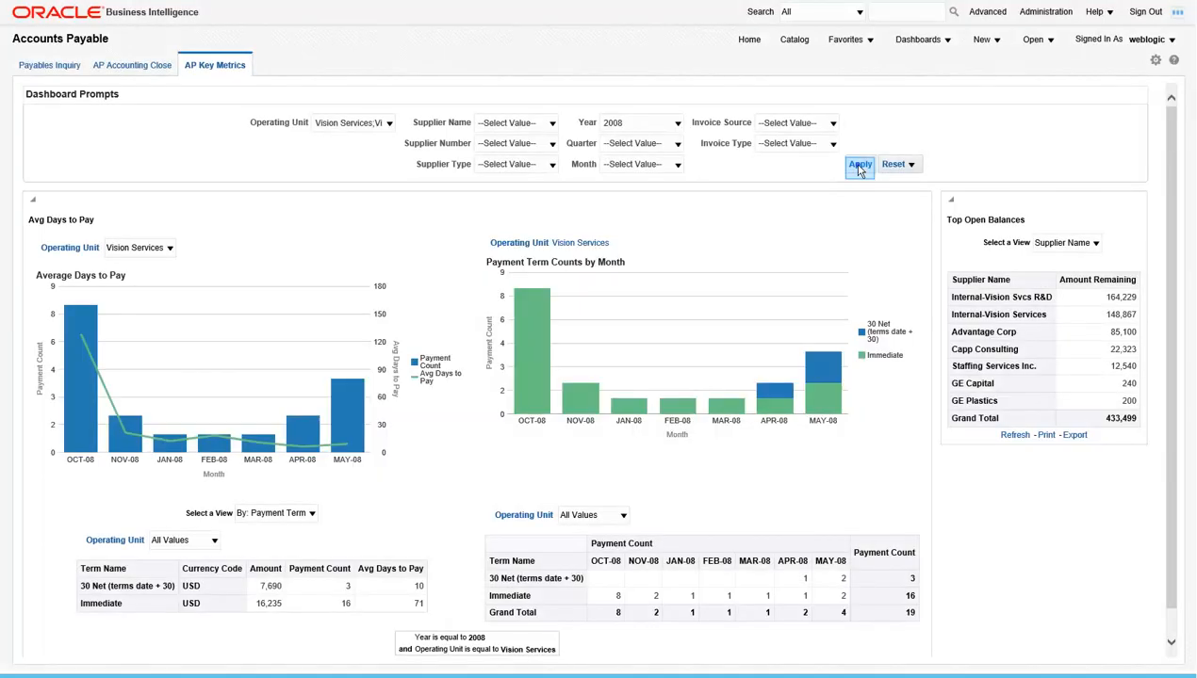
left_click(858, 166)
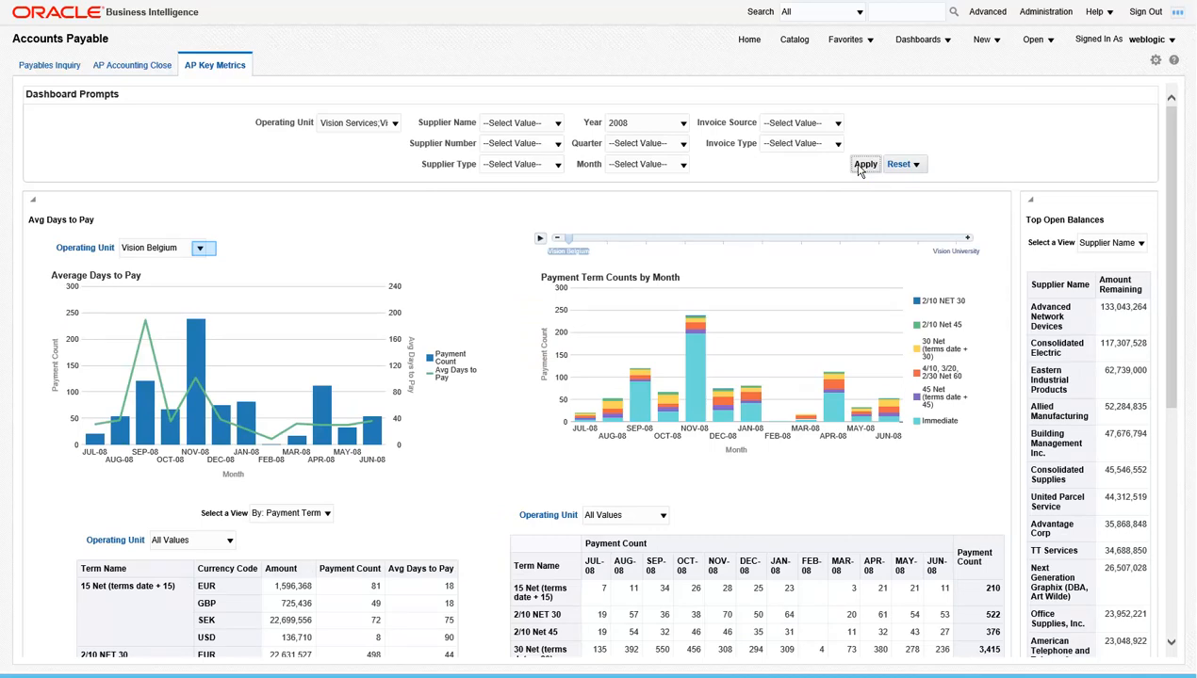
- Show Vision Operations in the Average Days to Pay chart, and play the Payment Term Counts slider, pausing at Vision Germany
left_click(204, 248)
left_click(160, 315)
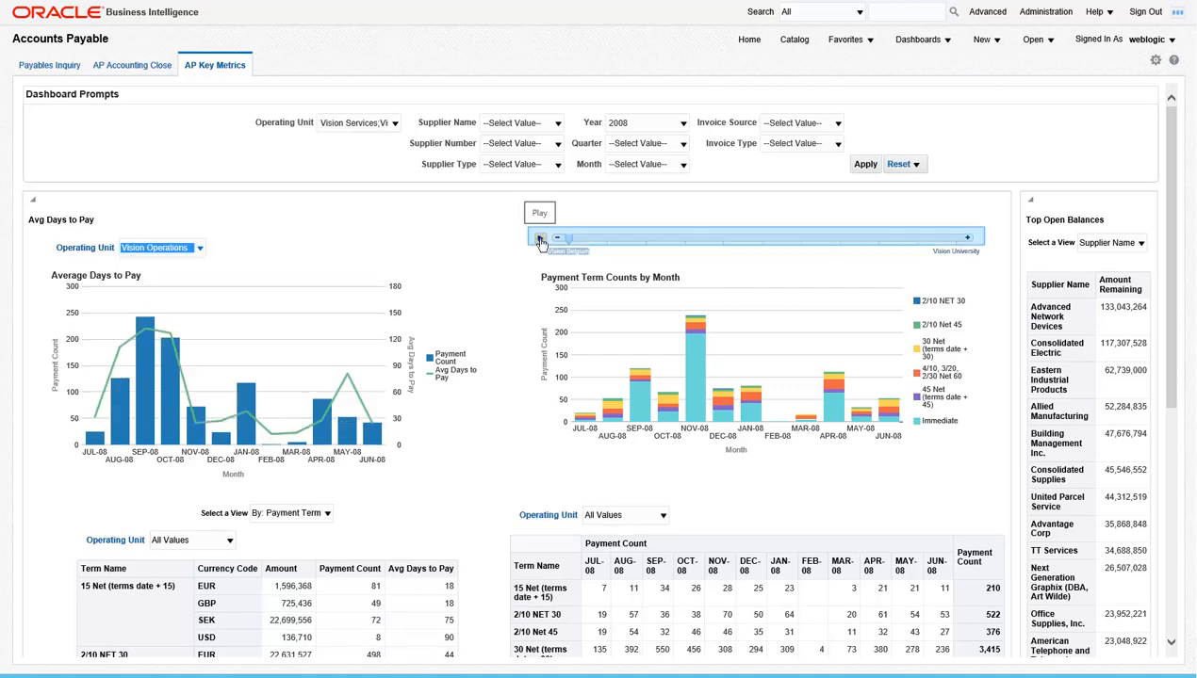
left_click(540, 238)
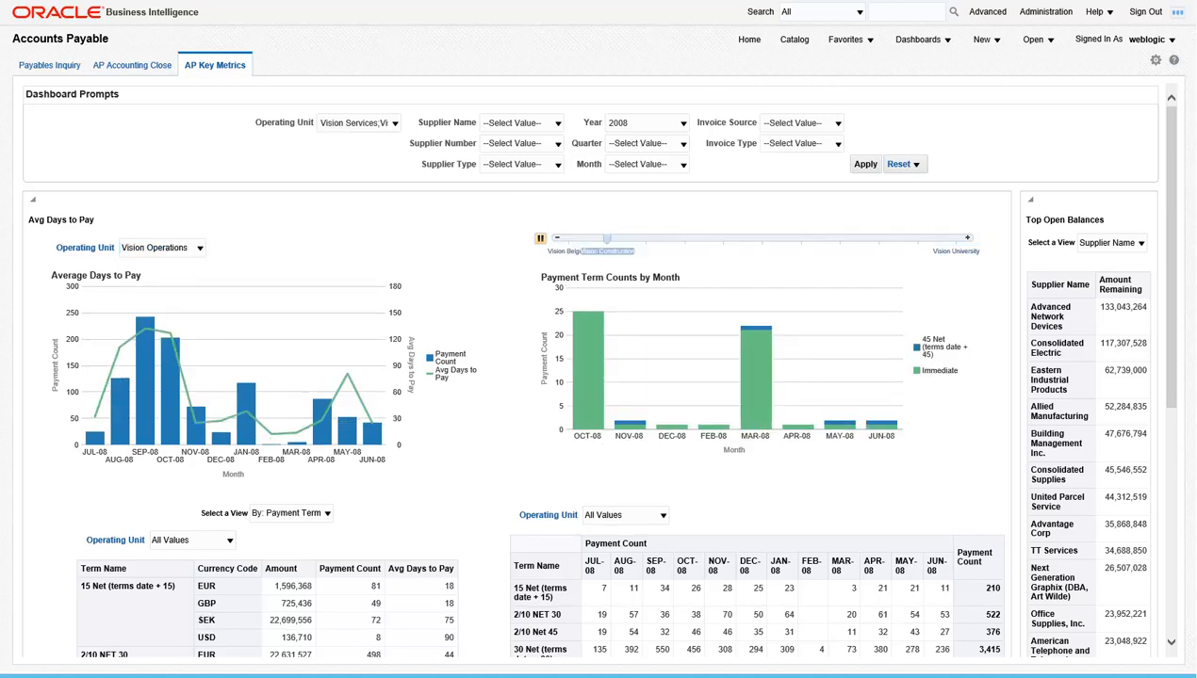
left_click(540, 239)
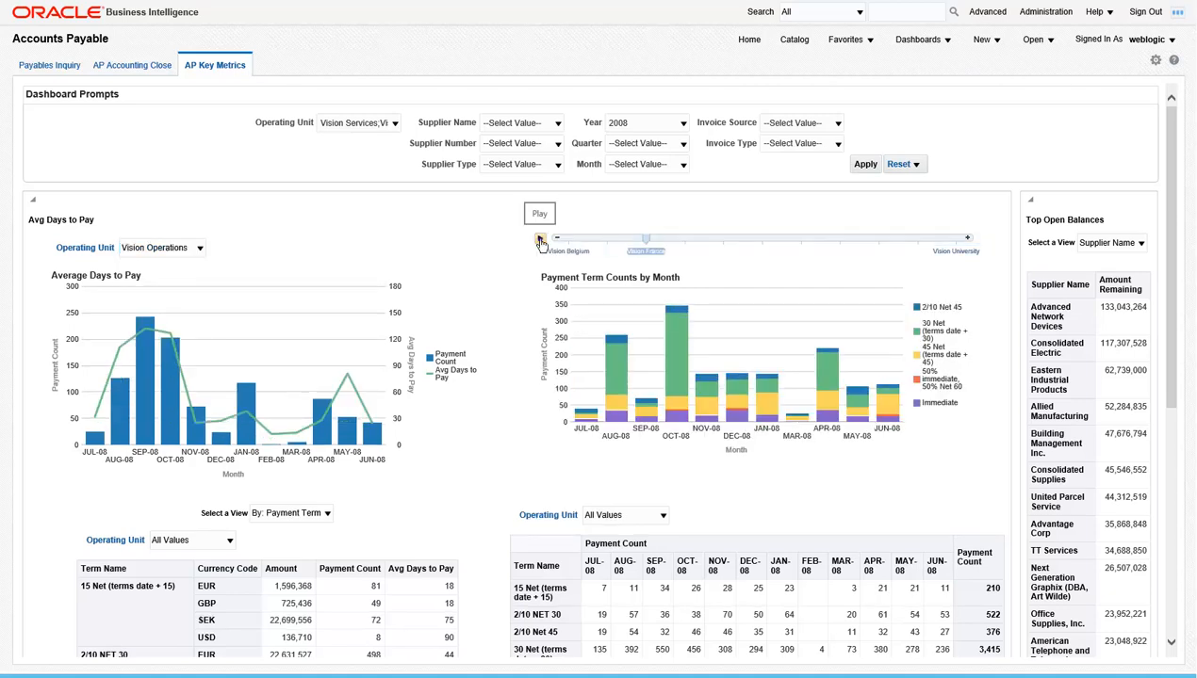
left_click(540, 239)
left_click(540, 239)
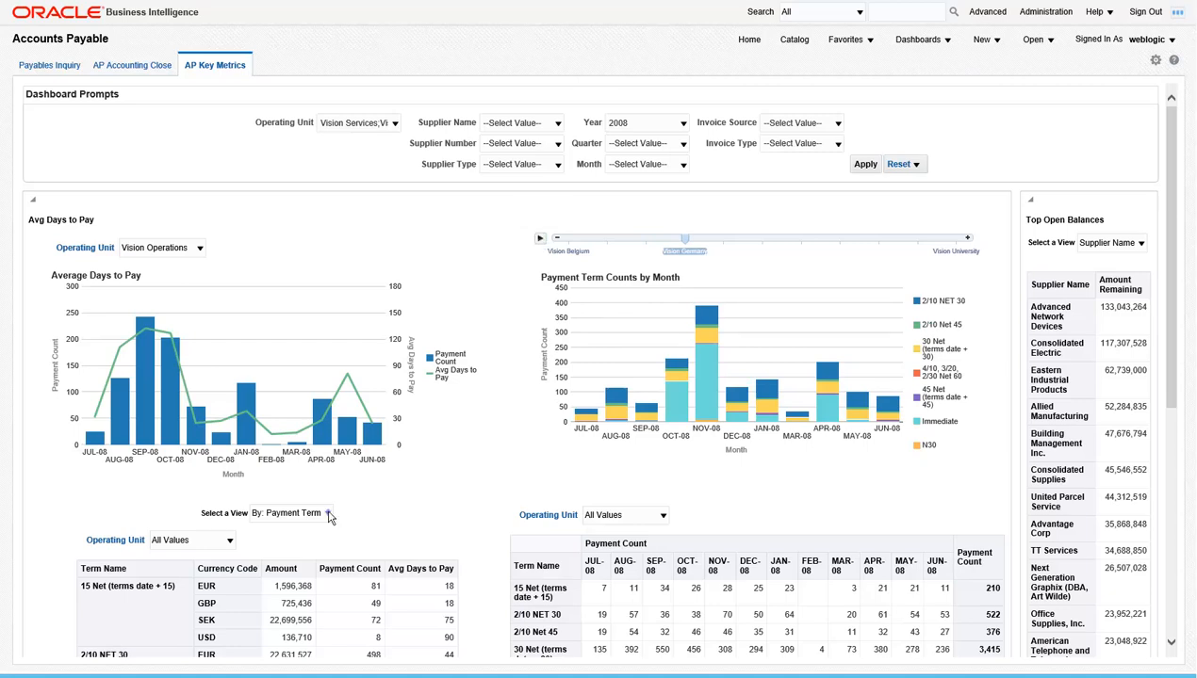
- Switch the Avg Days to Pay table to the By: Supplier view and set the payment count table's operating unit to Vision Operations
left_click(328, 514)
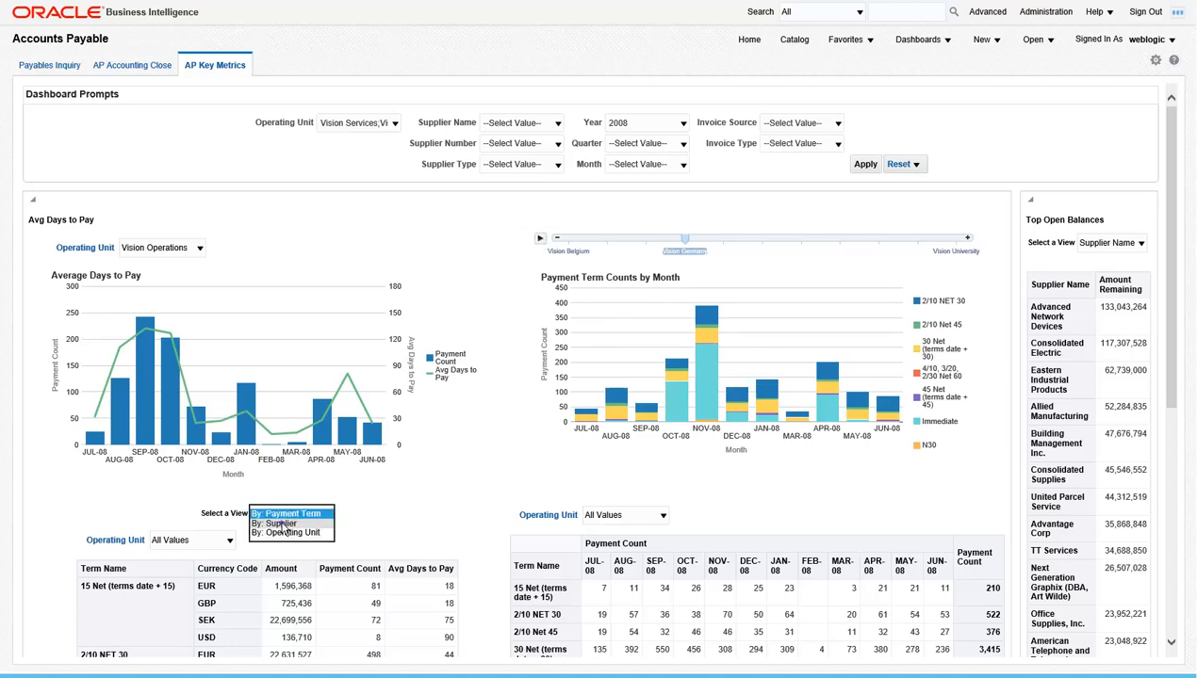
left_click(281, 524)
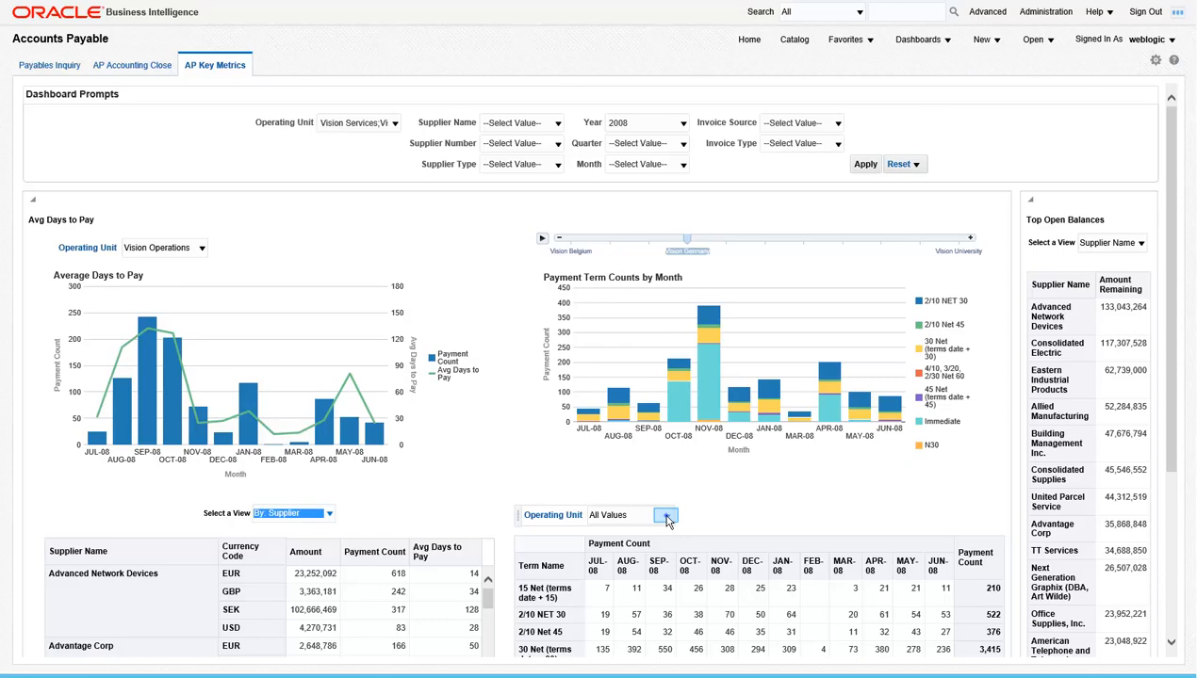
left_click(666, 519)
left_click(593, 502)
scroll(485, 424, "down", 3)
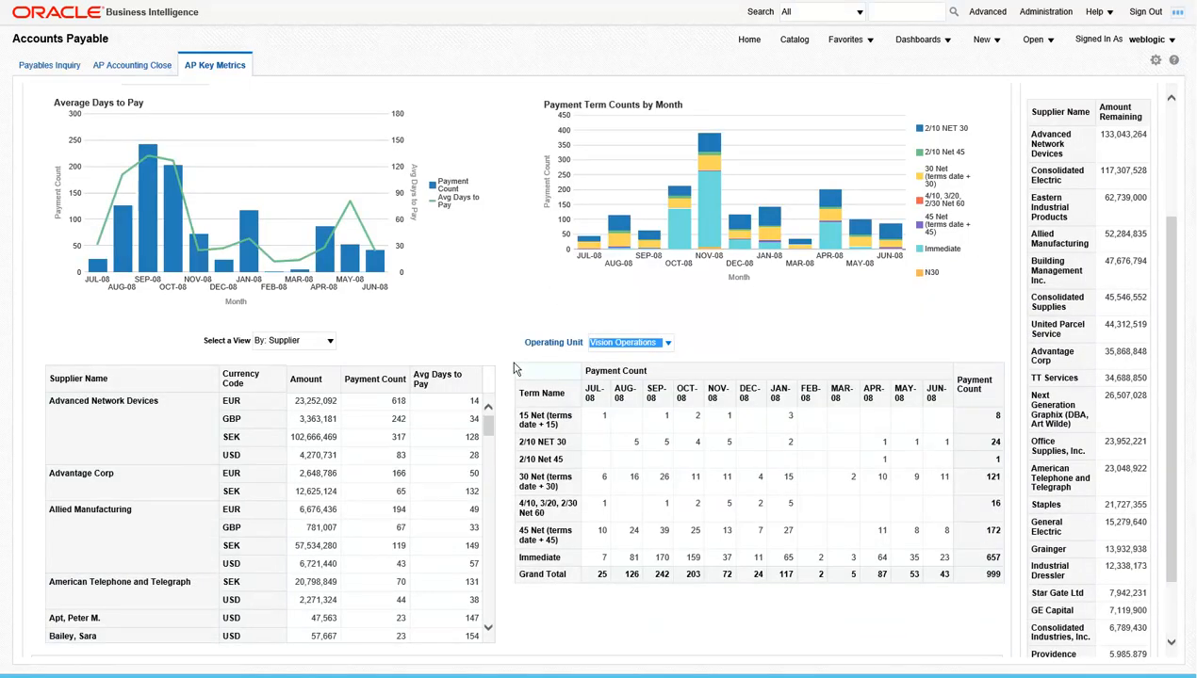